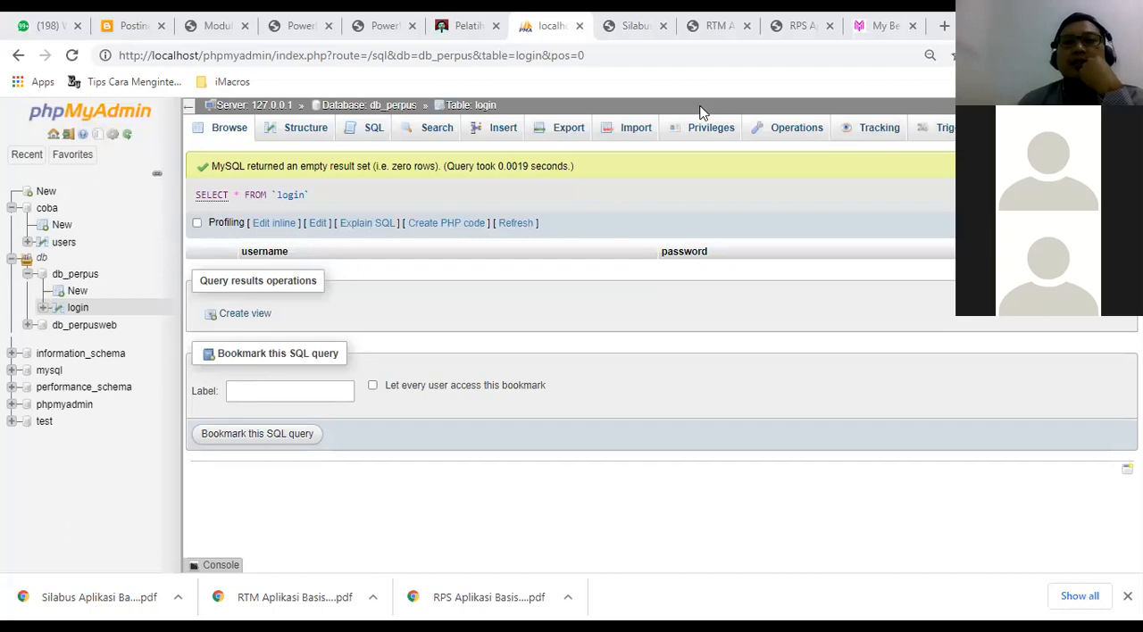
# Open the structure of the login table in the db_perpus database.
pyautogui.click(464, 108)
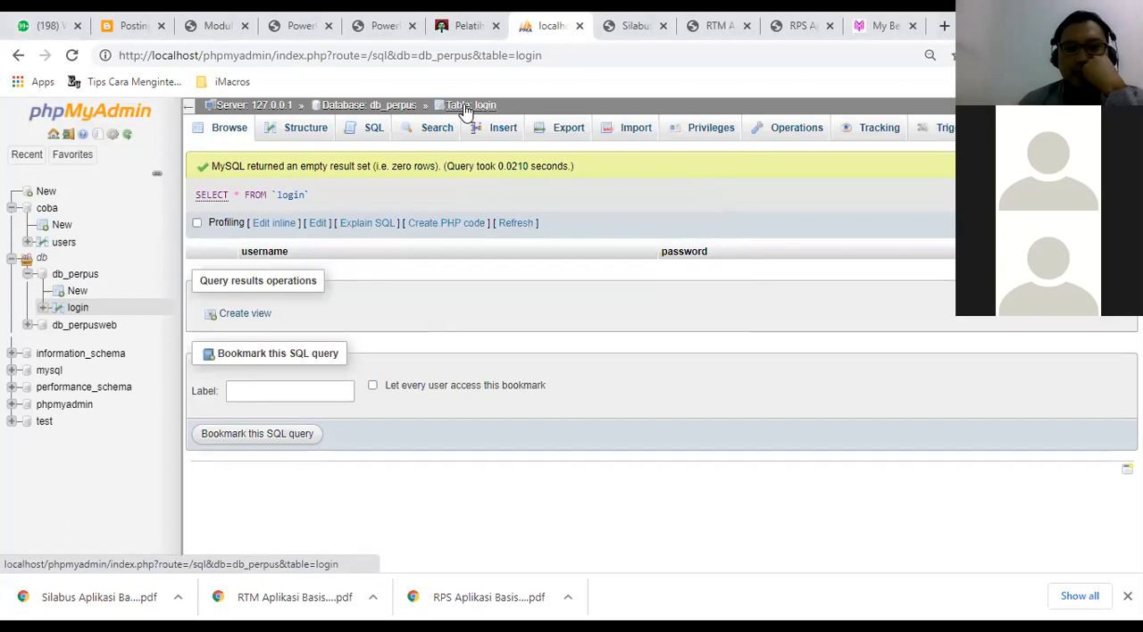
pyautogui.click(466, 107)
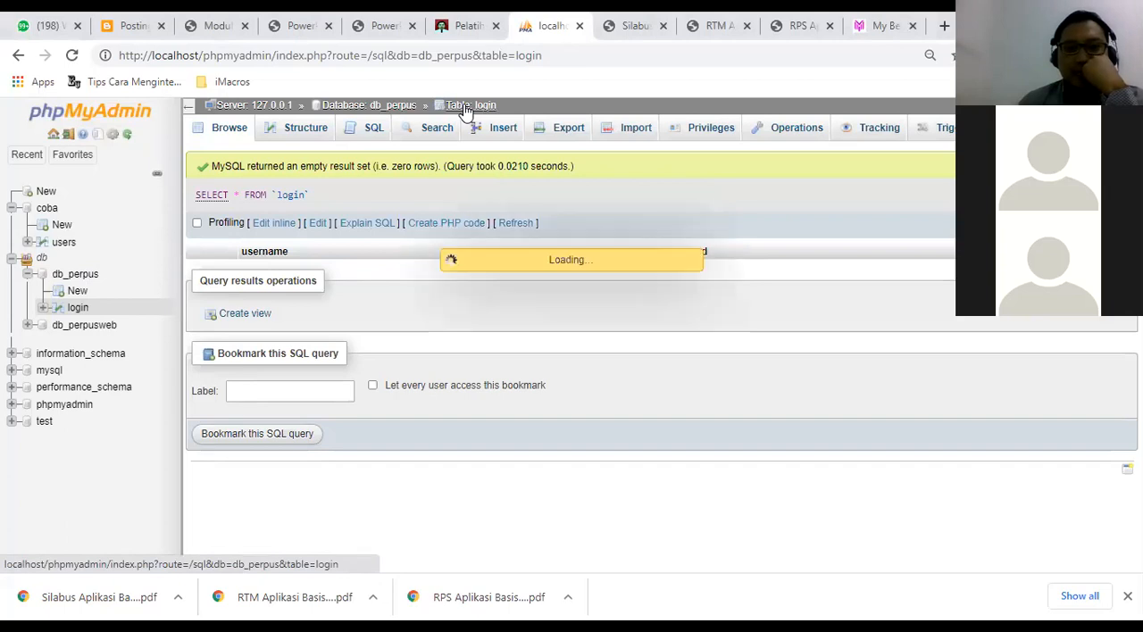
pyautogui.click(353, 105)
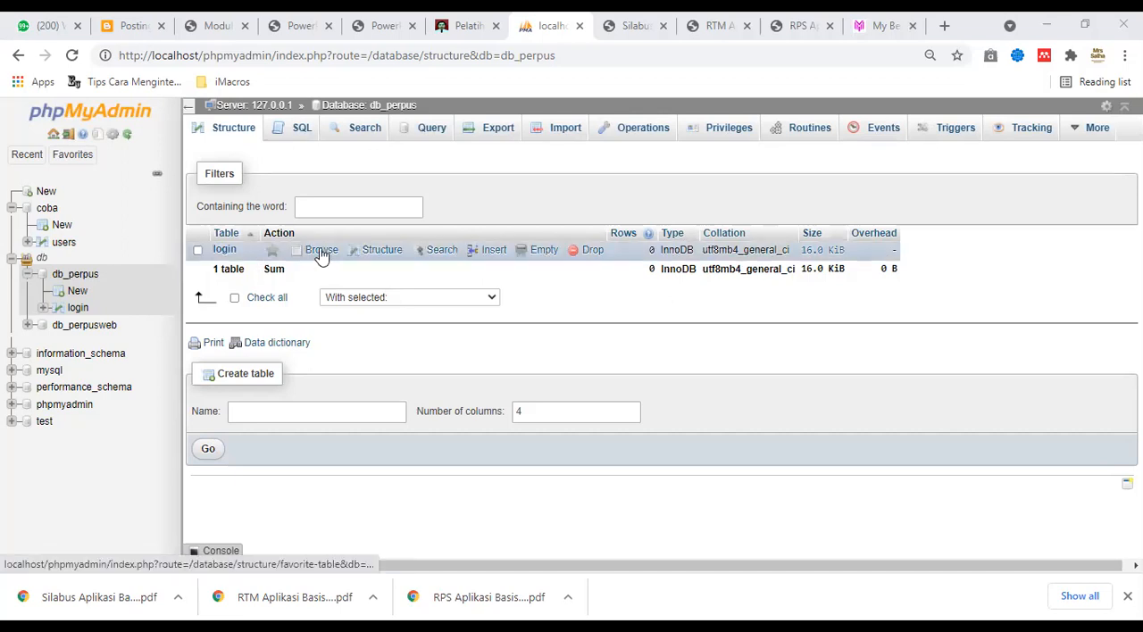
pyautogui.click(379, 254)
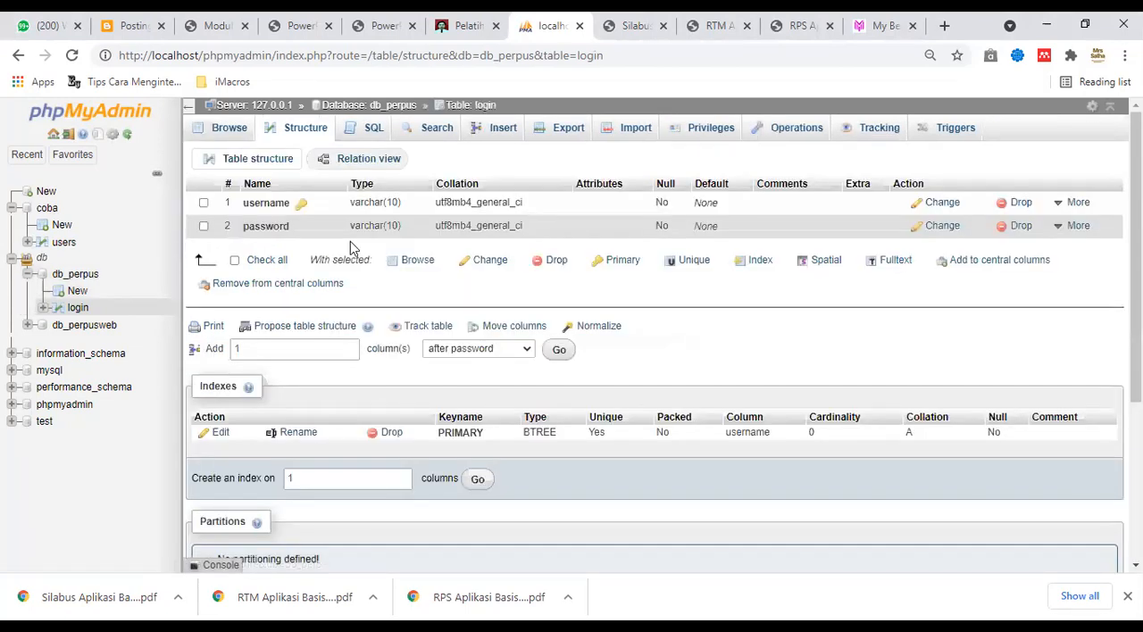
pyautogui.press('super+e')
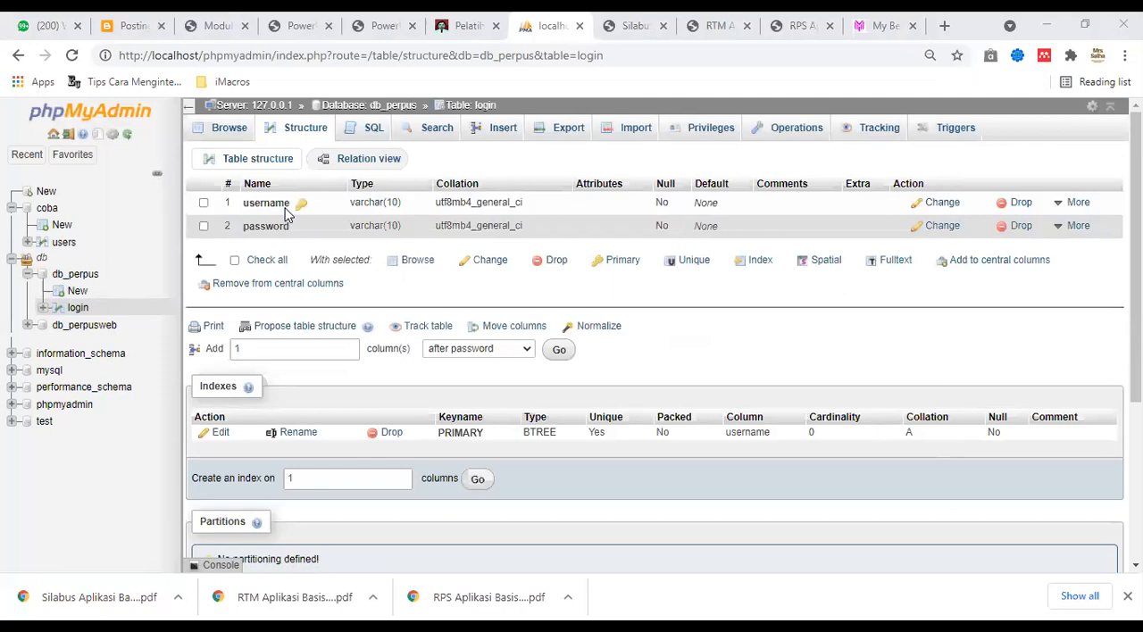
pyautogui.click(976, 30)
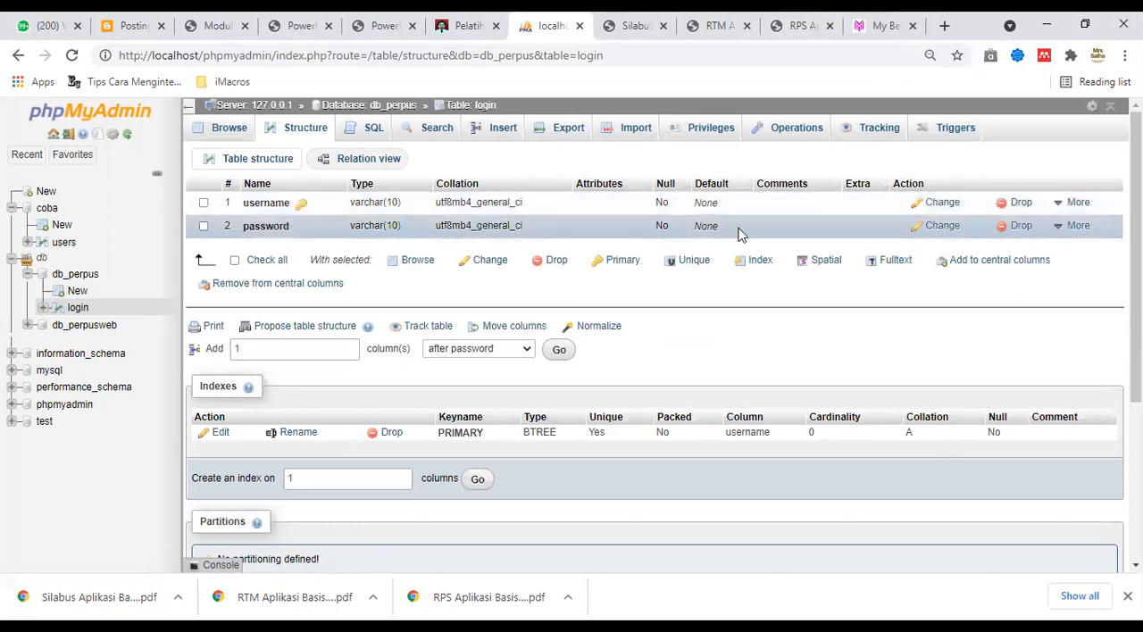
# Set the length of the login table's username column to 15.
pyautogui.click(940, 205)
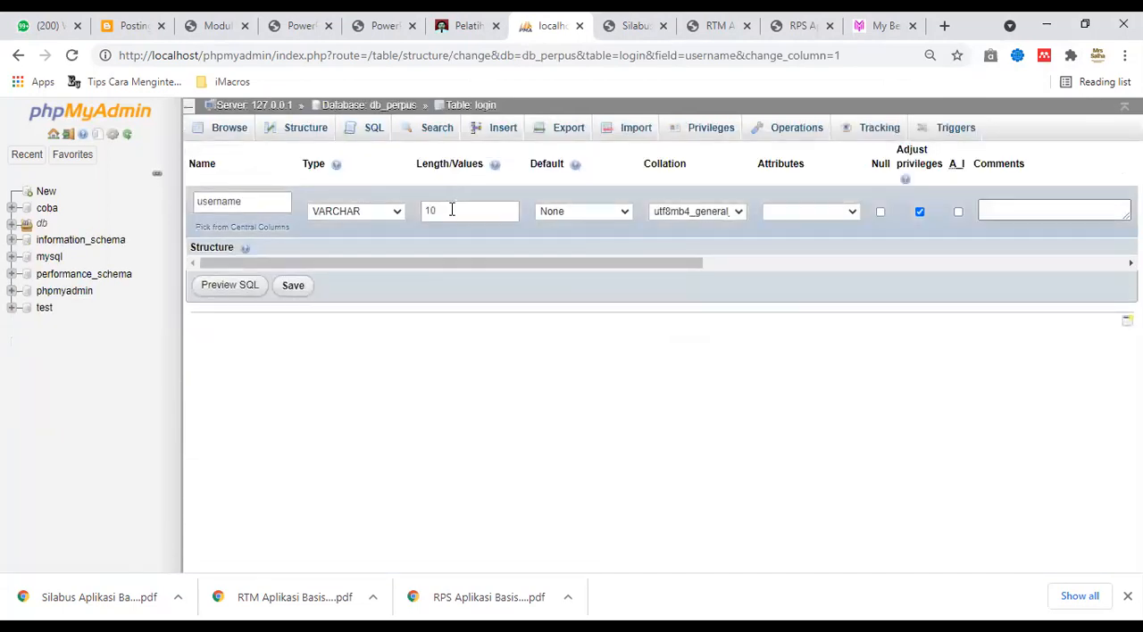
pyautogui.click(452, 210)
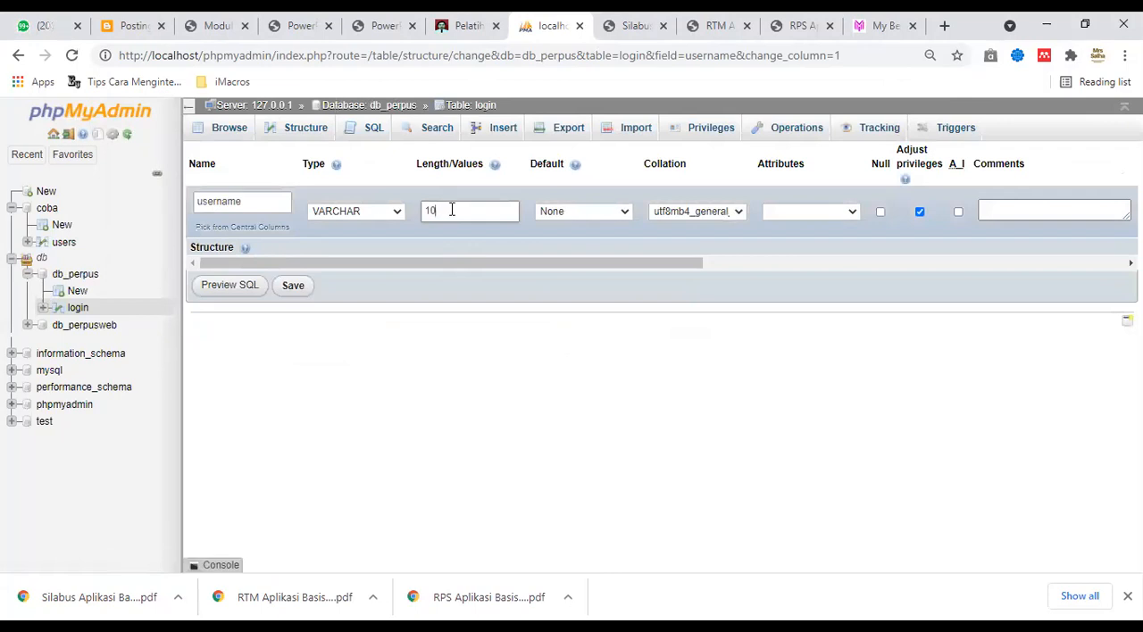
pyautogui.press('BackSpace')
pyautogui.write('5')
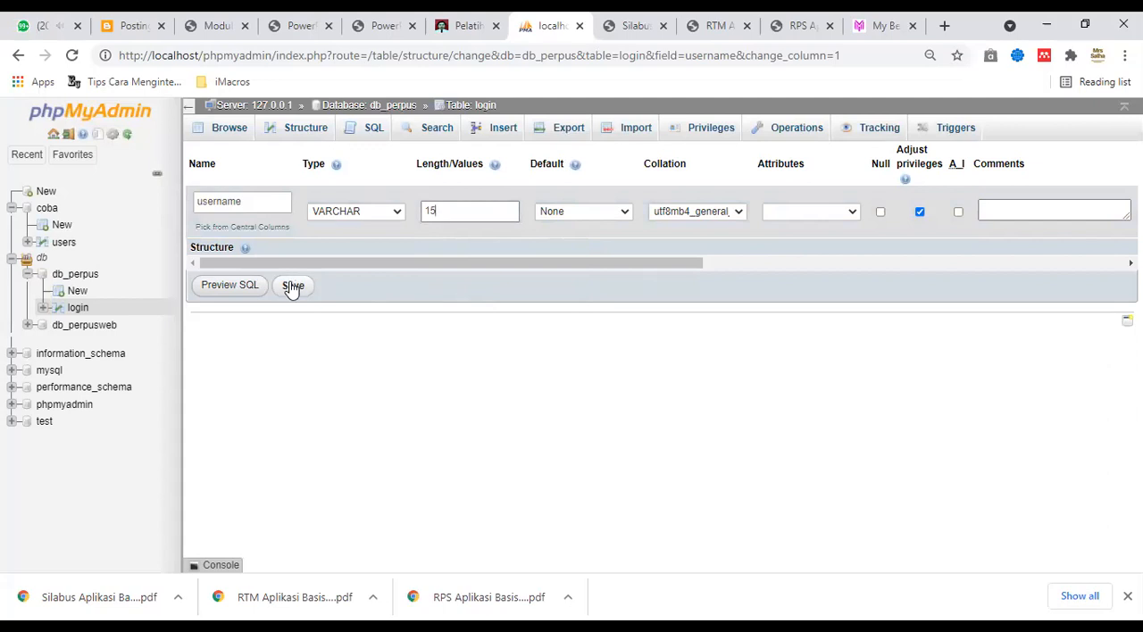
# Preview the ALTER TABLE statement for the username column and save the column change.
pyautogui.click(229, 286)
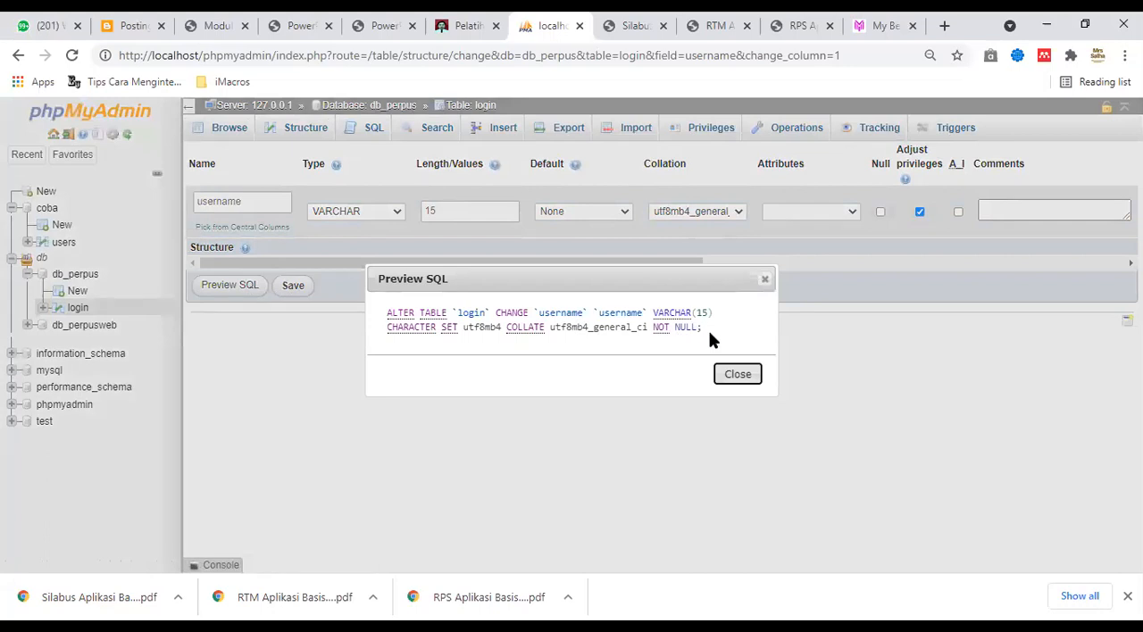
pyautogui.moveTo(705, 328); pyautogui.dragTo(379, 314)
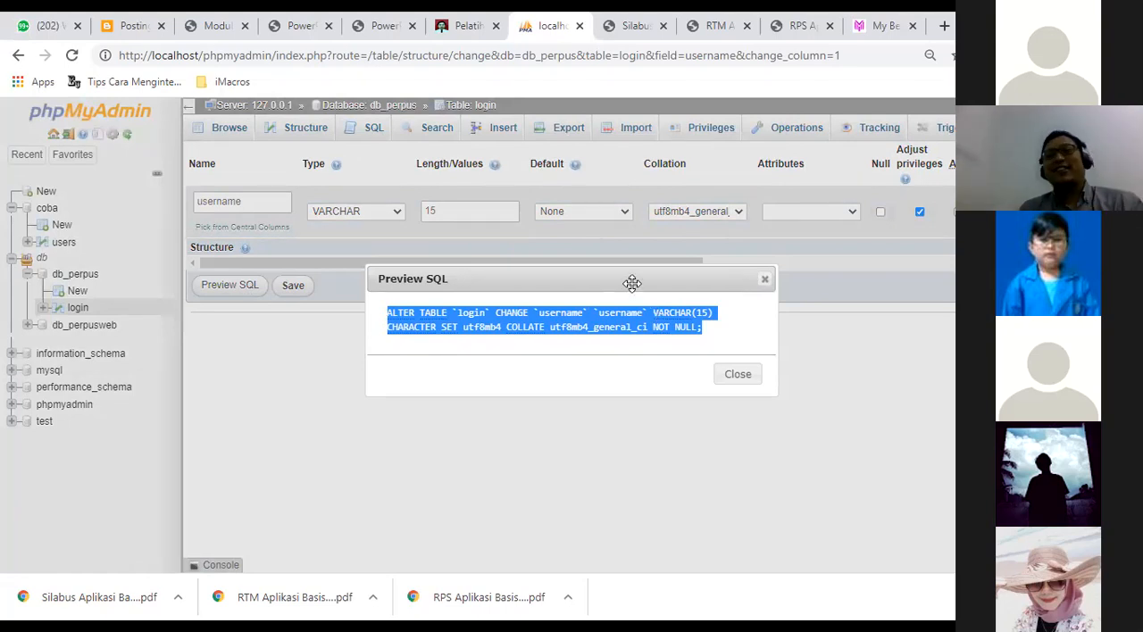
pyautogui.moveTo(631, 283); pyautogui.dragTo(481, 293)
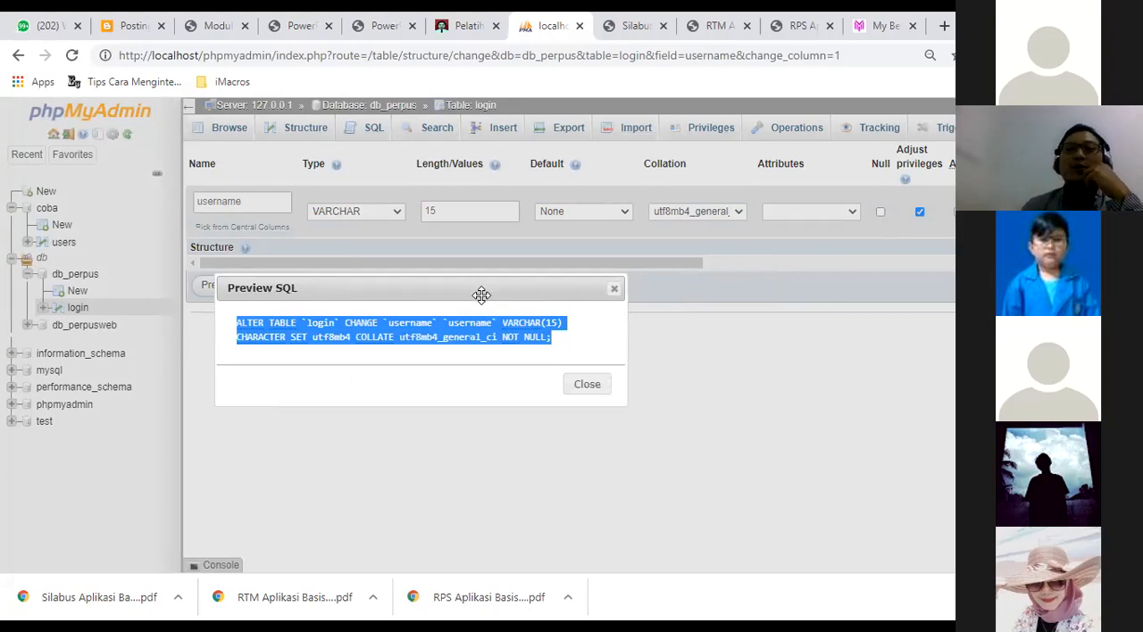
pyautogui.click(366, 335)
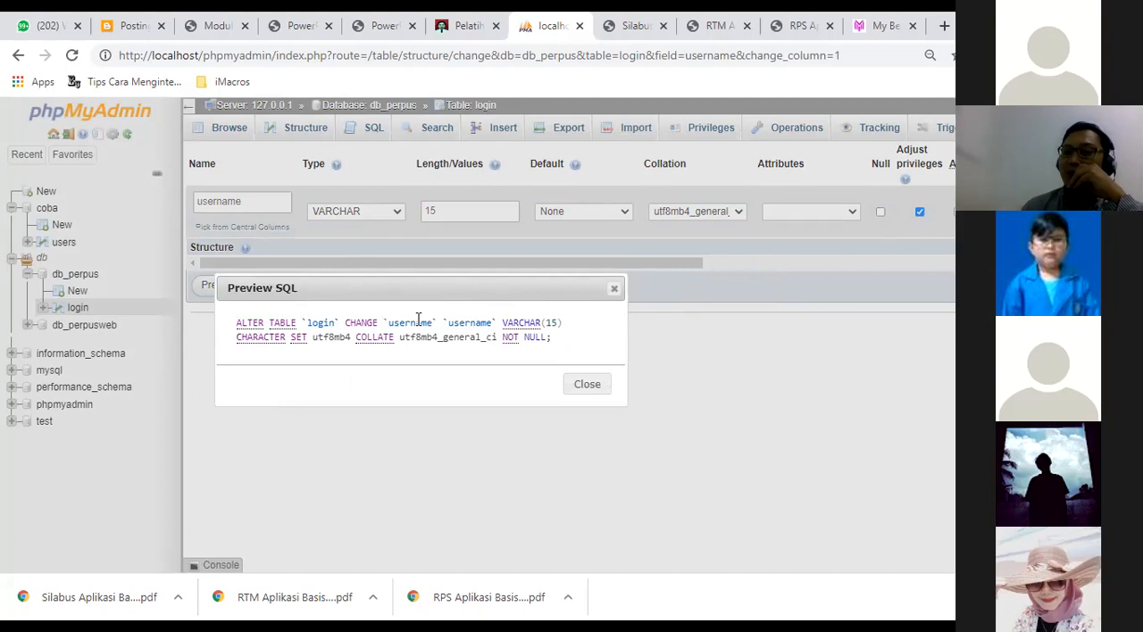
pyautogui.moveTo(526, 291); pyautogui.dragTo(515, 336)
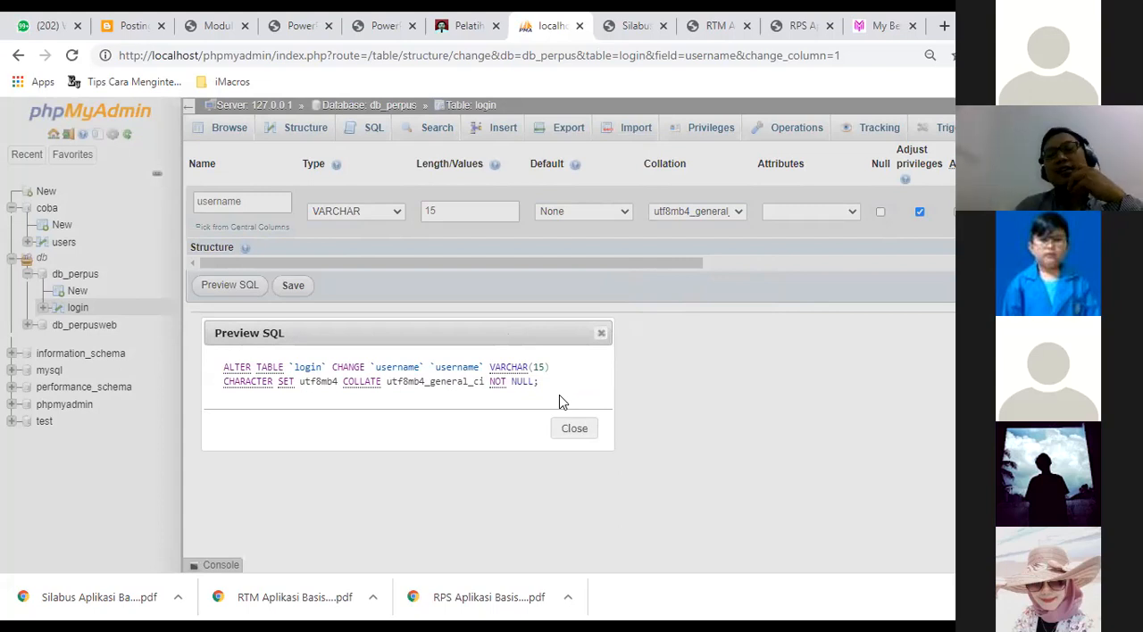
pyautogui.moveTo(537, 382); pyautogui.dragTo(200, 367)
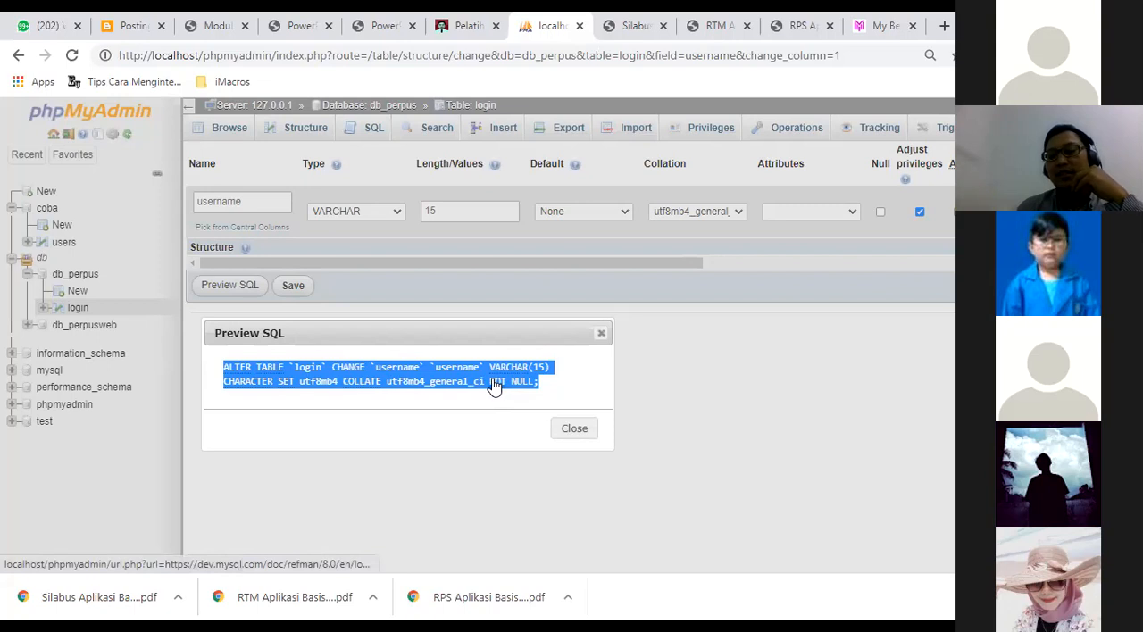
pyautogui.click(601, 333)
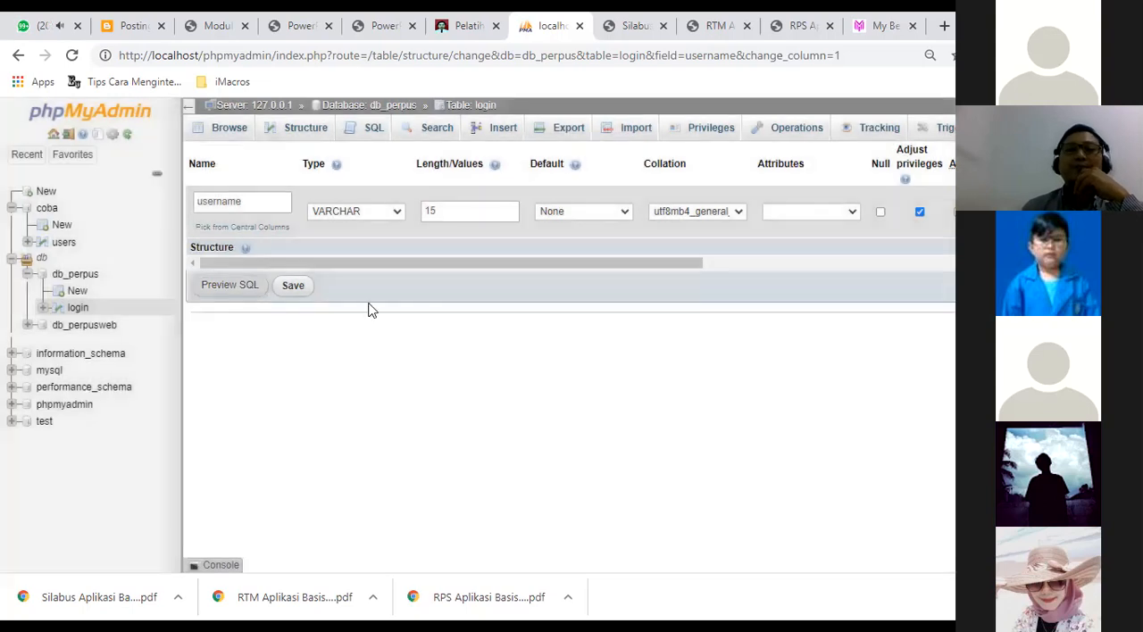
pyautogui.click(294, 288)
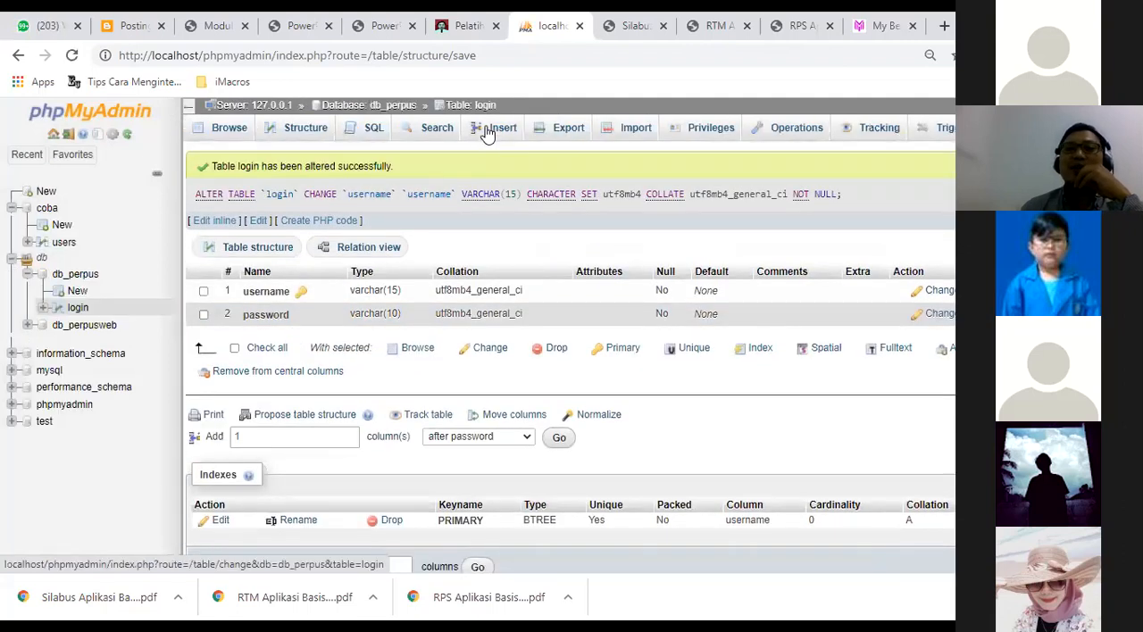
# Start inserting rows into the login table and fill in the first row's username and password.
pyautogui.click(487, 132)
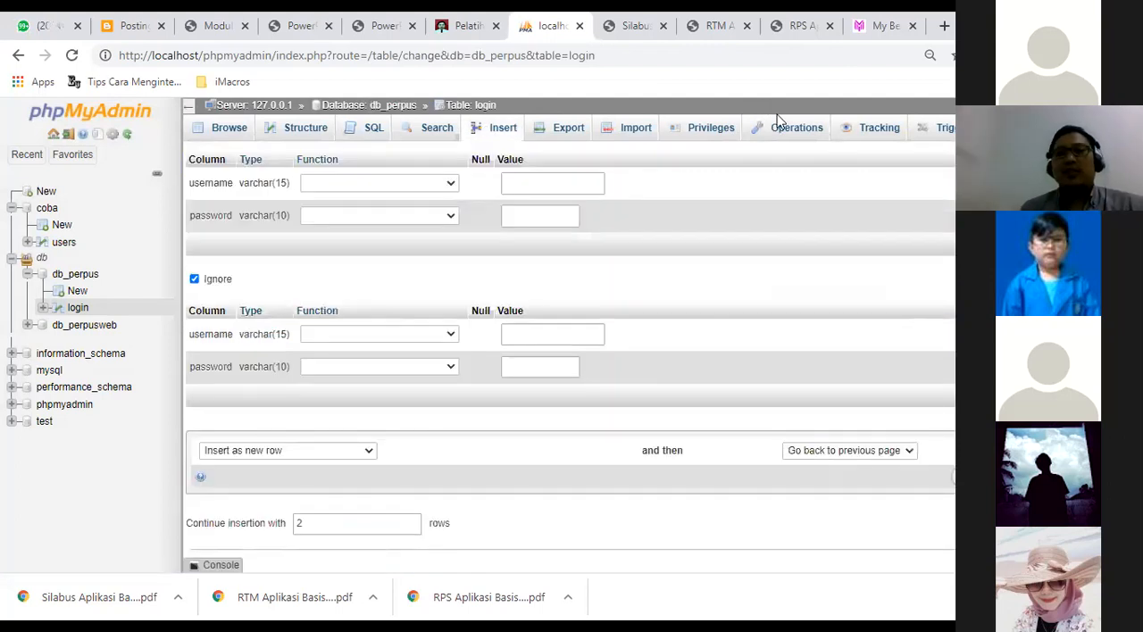
pyautogui.click(518, 186)
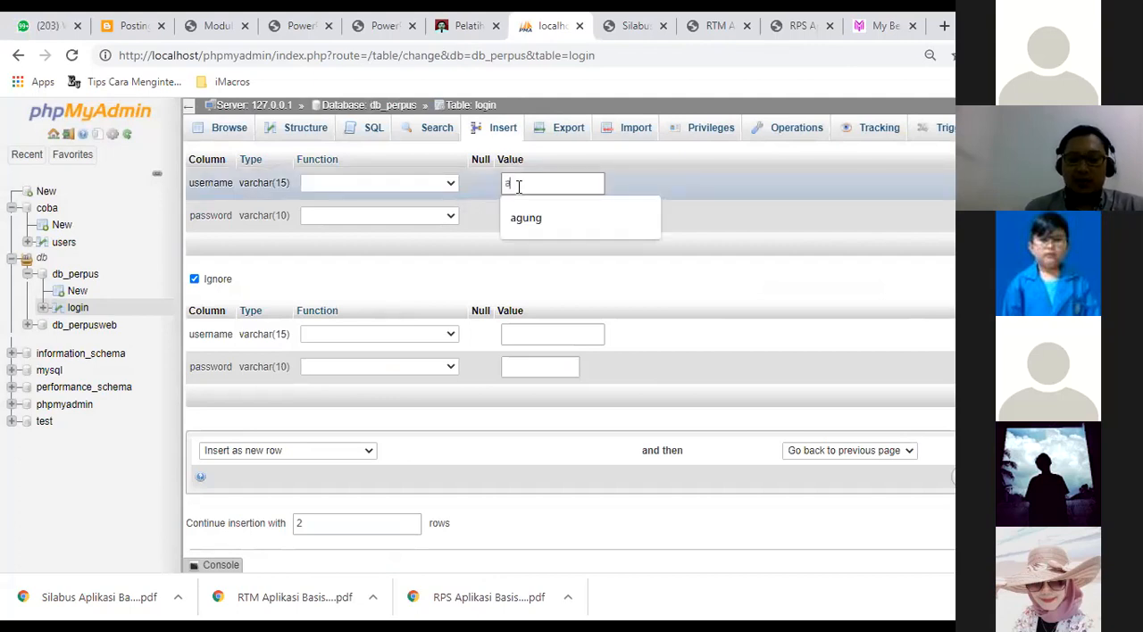
pyautogui.press('Tab')
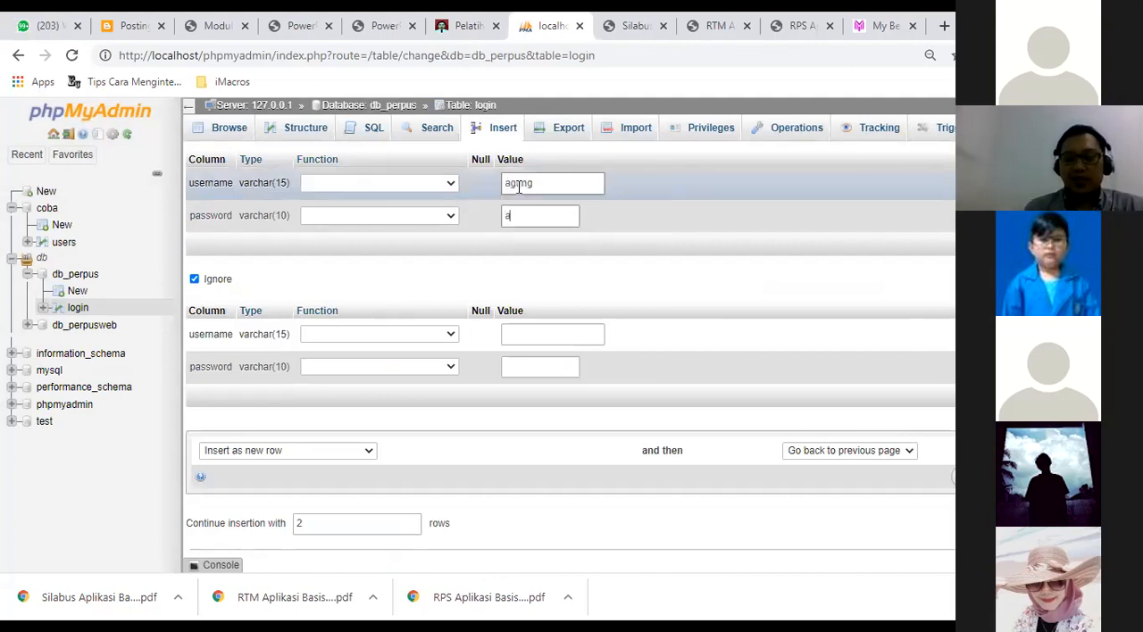
# Fill in the second new row with the username admin and its password.
pyautogui.click(528, 341)
pyautogui.write('admin')
pyautogui.press('Tab')
pyautogui.write('admin')
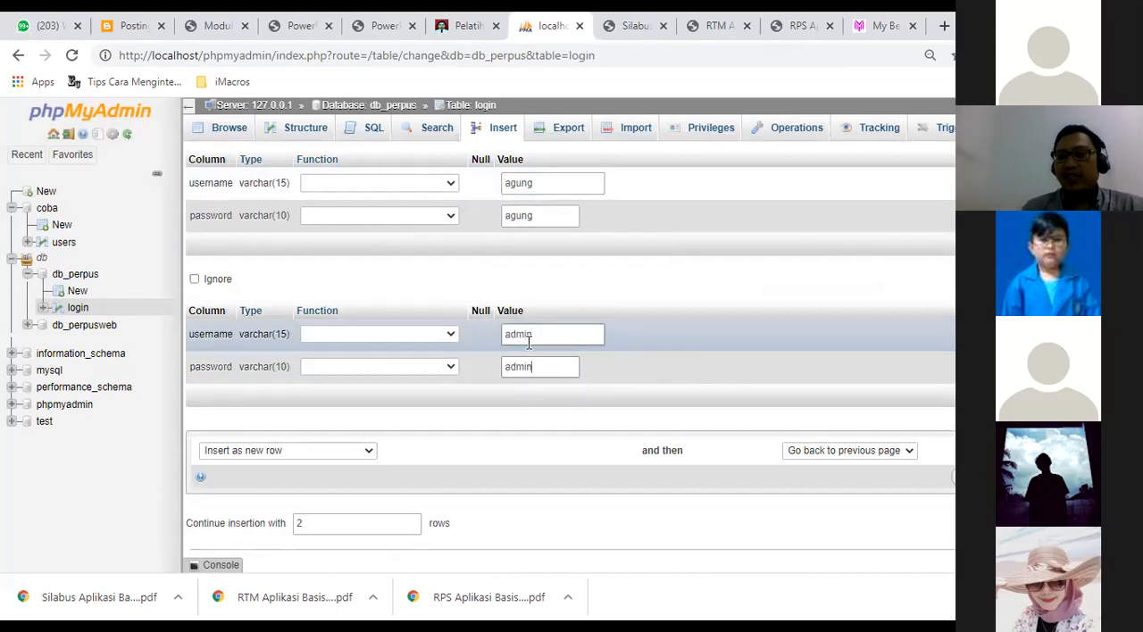
# Preview the generated INSERT statement and insert both rows into the login table.
pyautogui.scroll(-1, 571, 349)
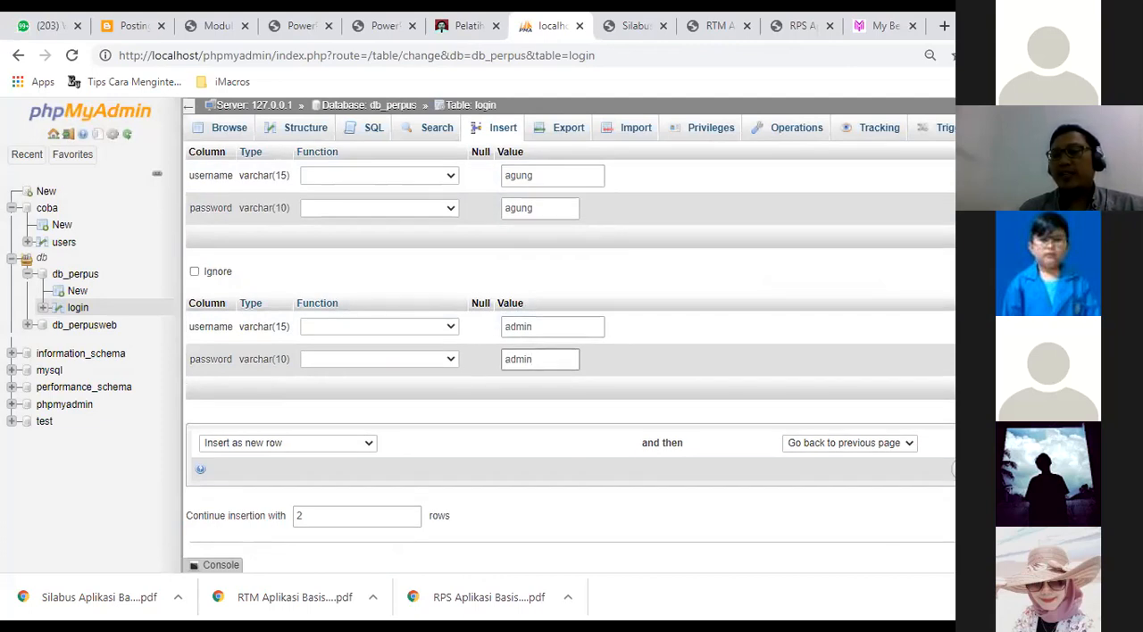
pyautogui.click(981, 468)
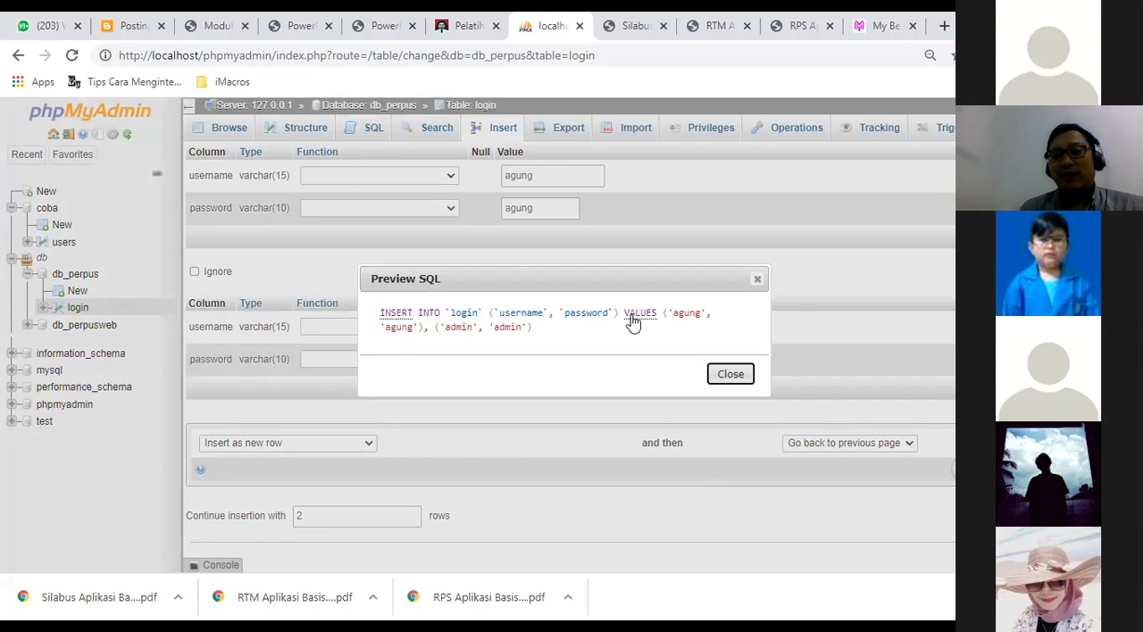
pyautogui.moveTo(549, 331); pyautogui.dragTo(390, 324)
pyautogui.click(354, 313)
pyautogui.tripleClick(362, 314)
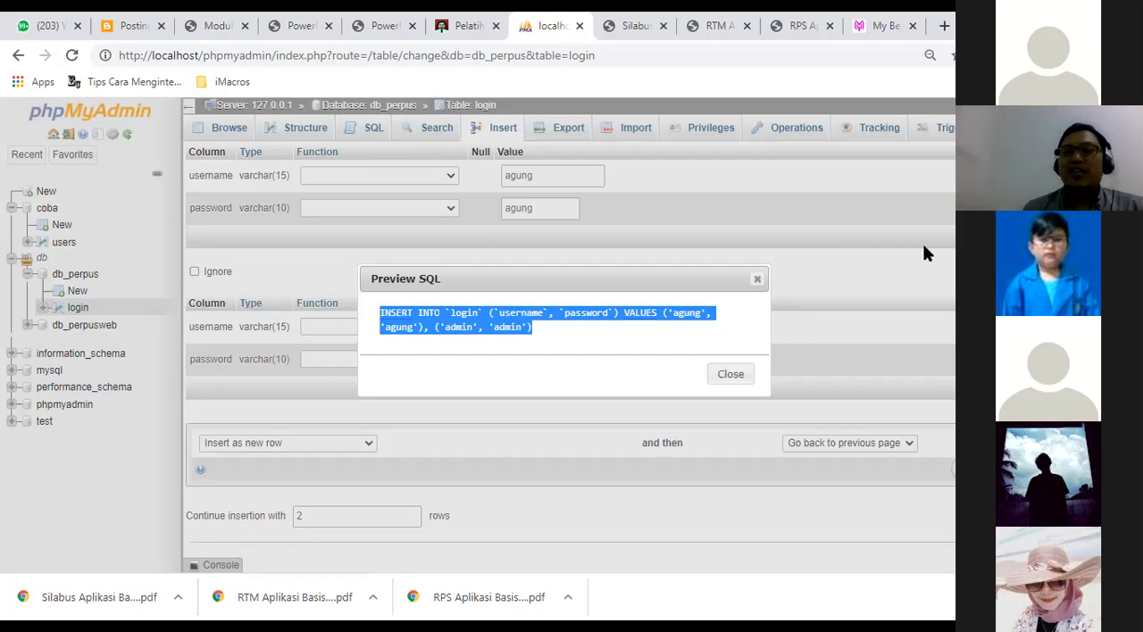
pyautogui.moveTo(604, 279); pyautogui.dragTo(569, 219)
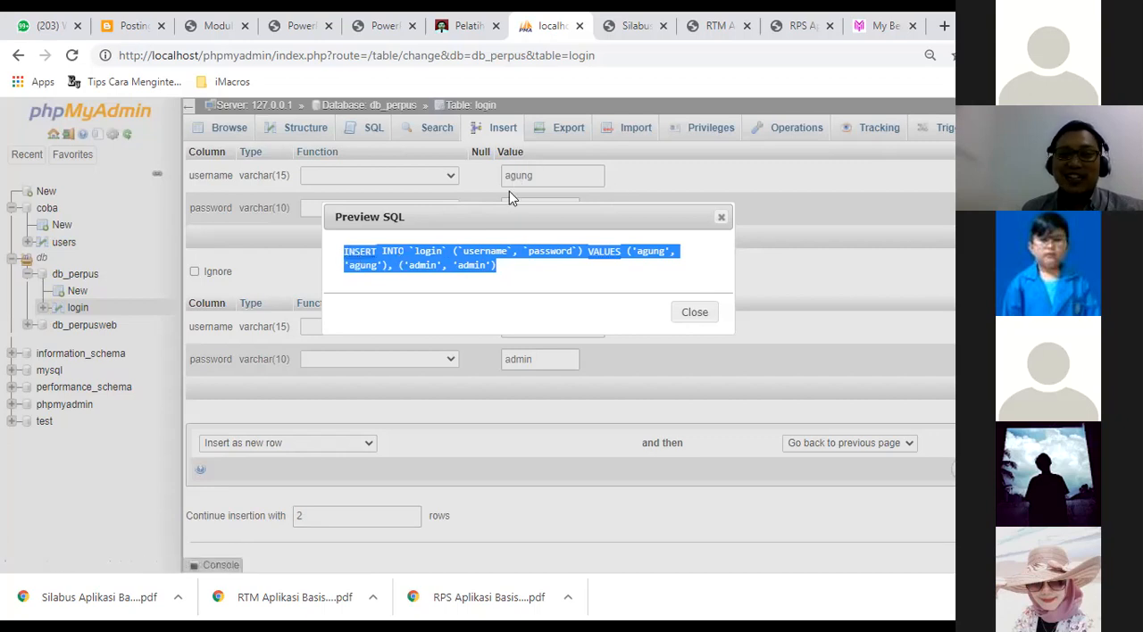
pyautogui.moveTo(480, 217); pyautogui.dragTo(449, 232)
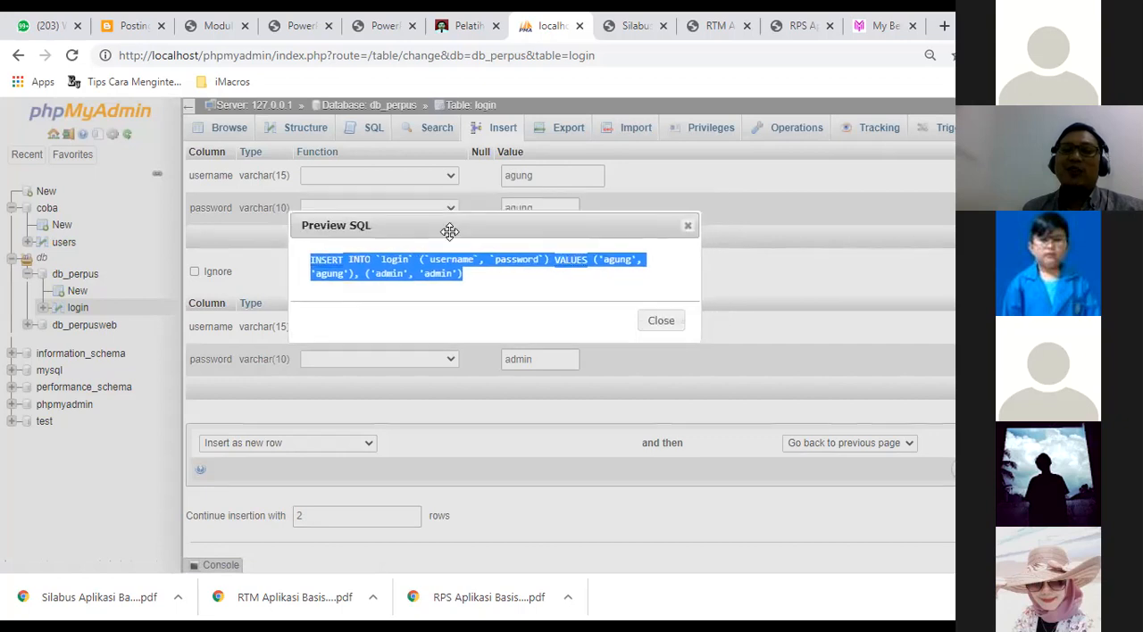
pyautogui.click(474, 280)
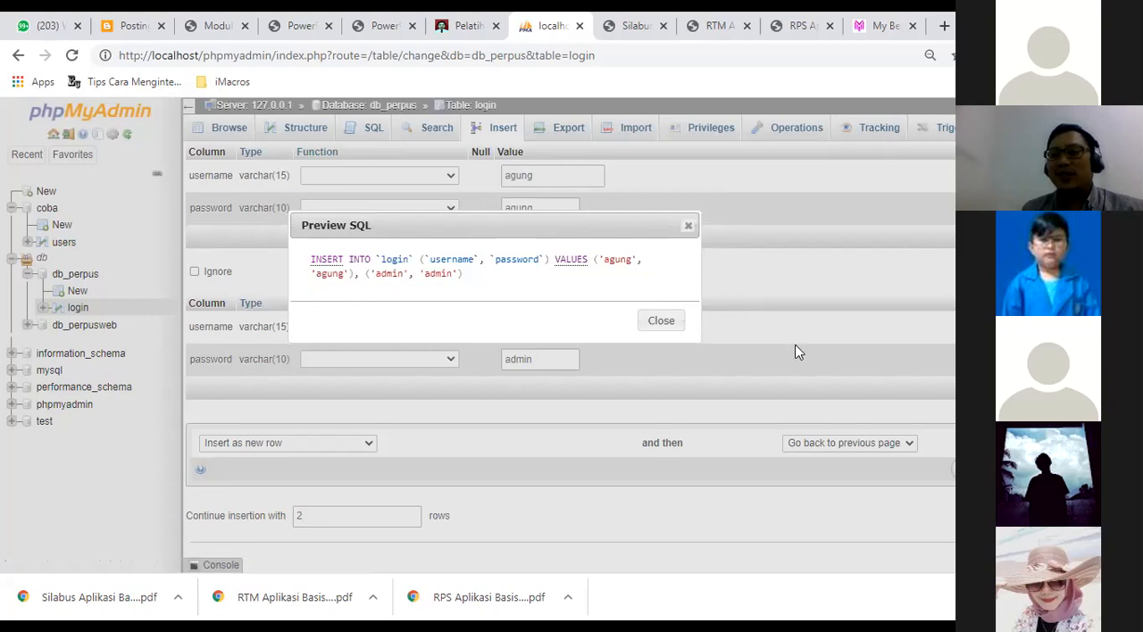
pyautogui.click(688, 225)
pyautogui.click(982, 470)
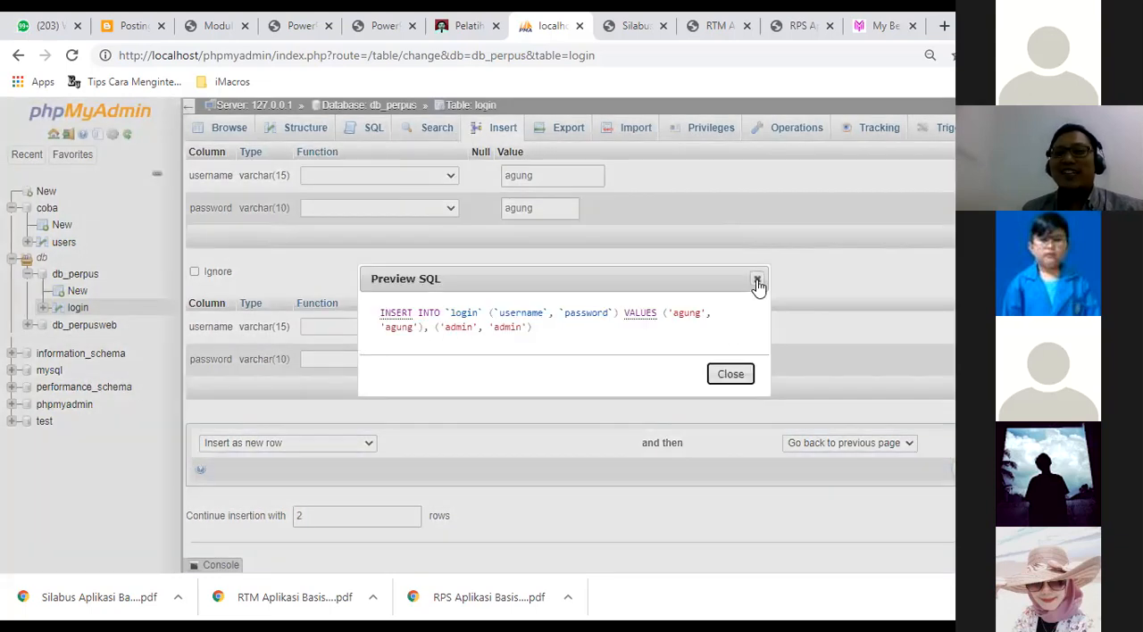
pyautogui.click(757, 281)
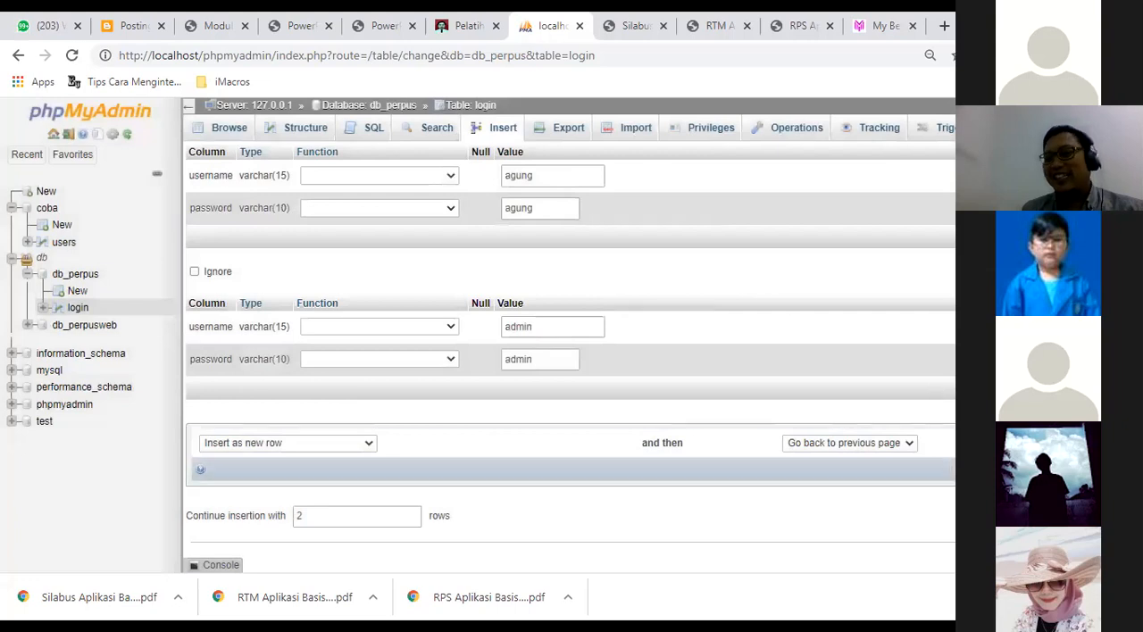
pyautogui.click(1094, 470)
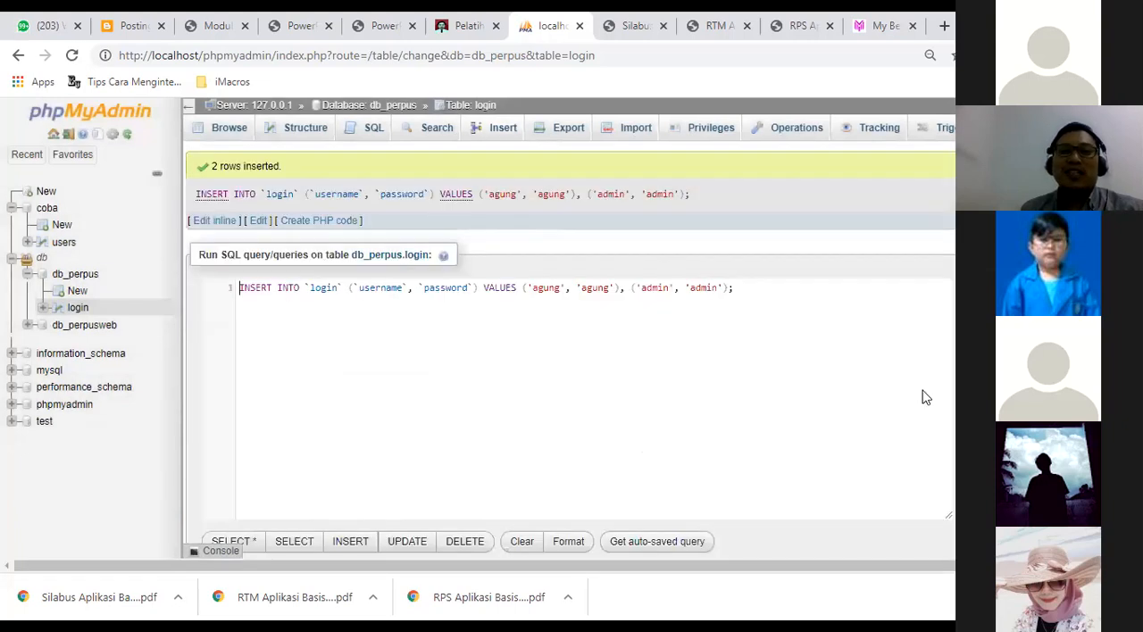
# Review the executed INSERT query and browse the rows stored in the login table.
pyautogui.moveTo(734, 287); pyautogui.dragTo(249, 281)
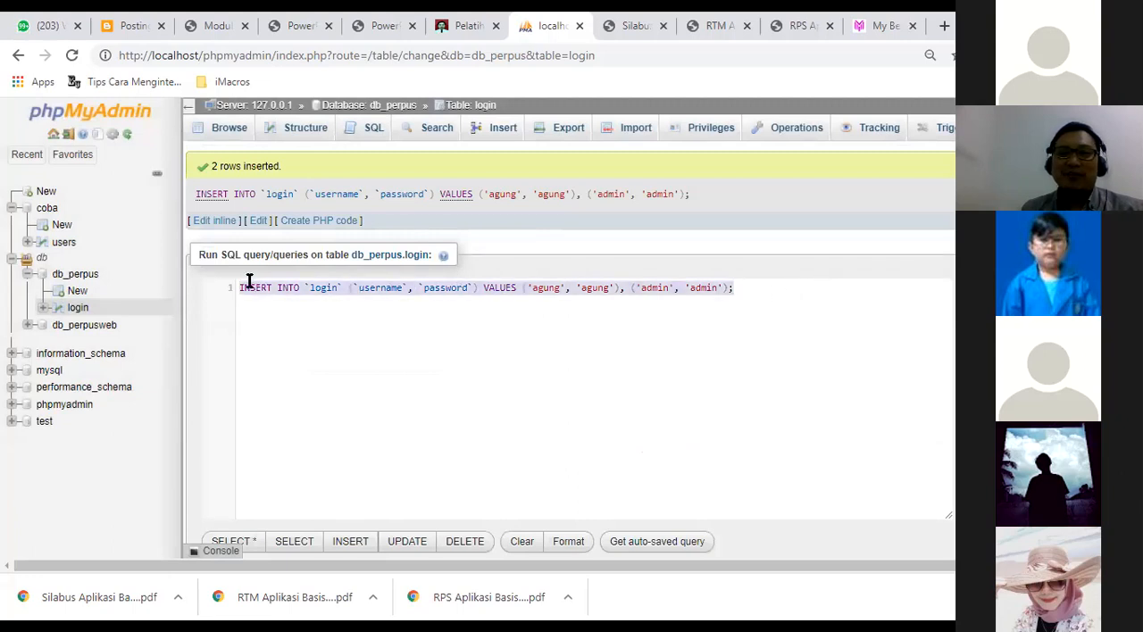
pyautogui.click(227, 130)
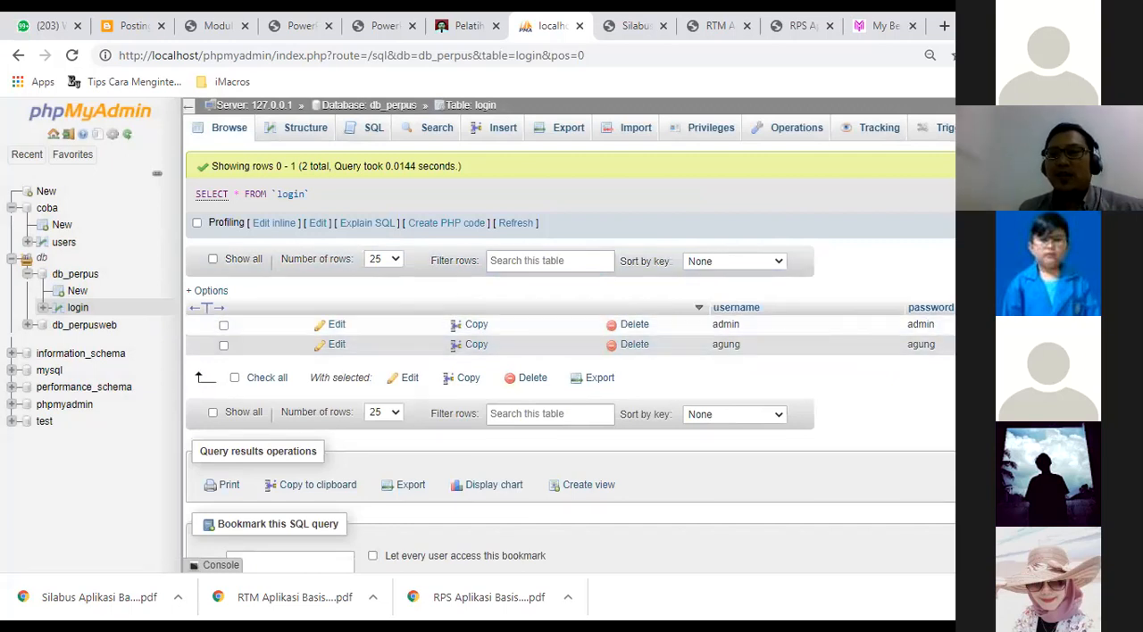
pyautogui.scroll(-2, 928, 324)
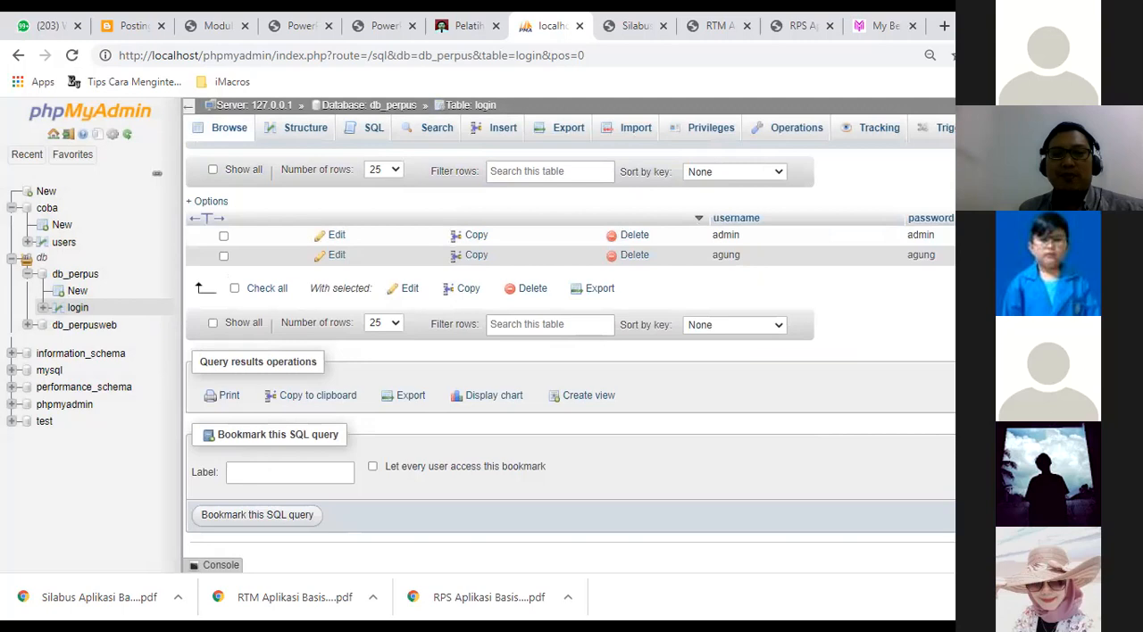
pyautogui.scroll(2, 571, 357)
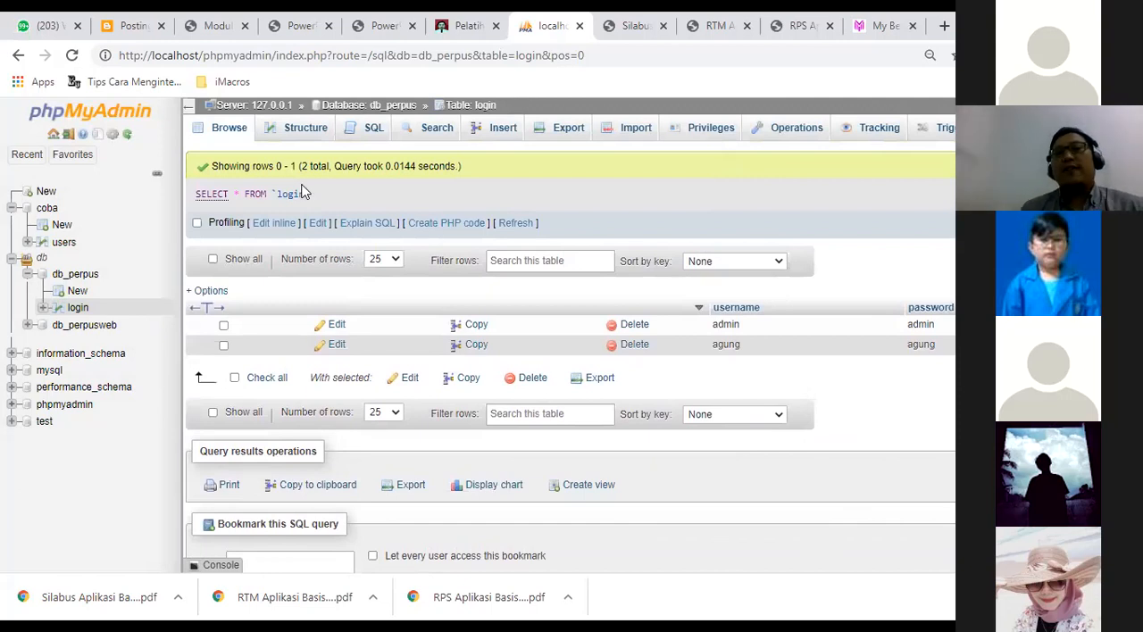
# Run the query SELECT * FROM `login` WHERE 1 from the login table's SQL editor.
pyautogui.click(364, 134)
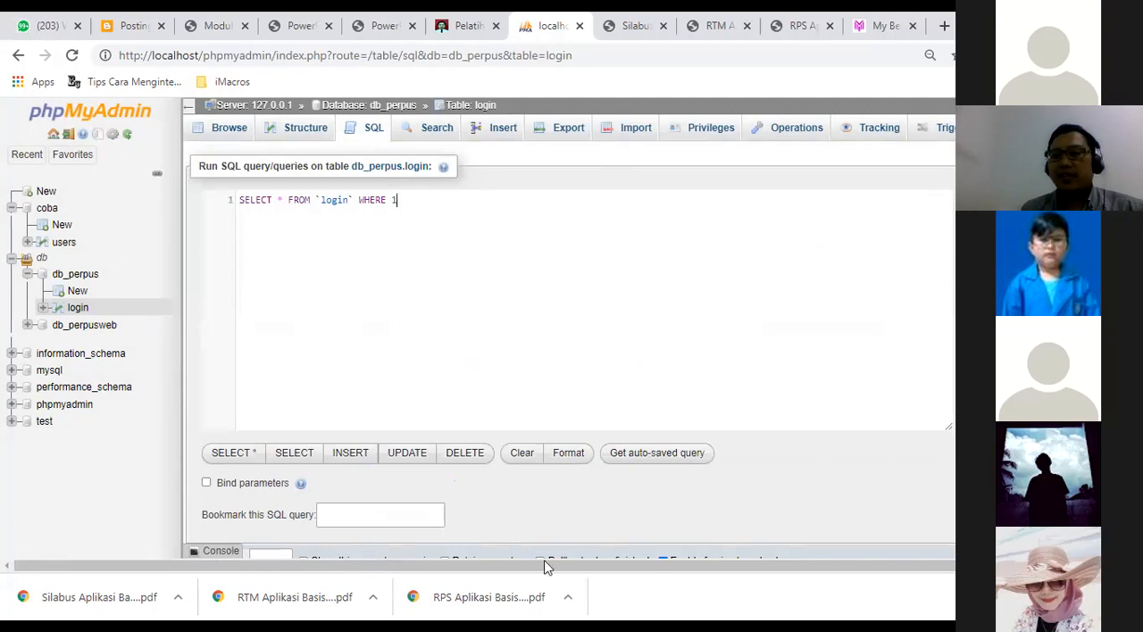
pyautogui.scroll(-1, 607, 506)
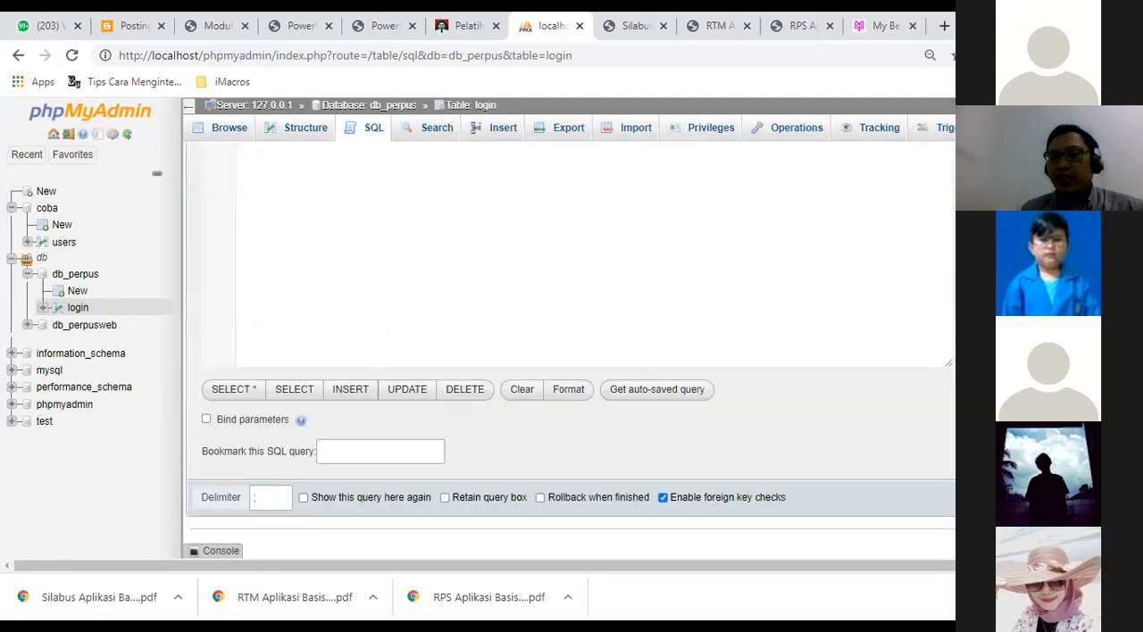
pyautogui.scroll(1, 607, 506)
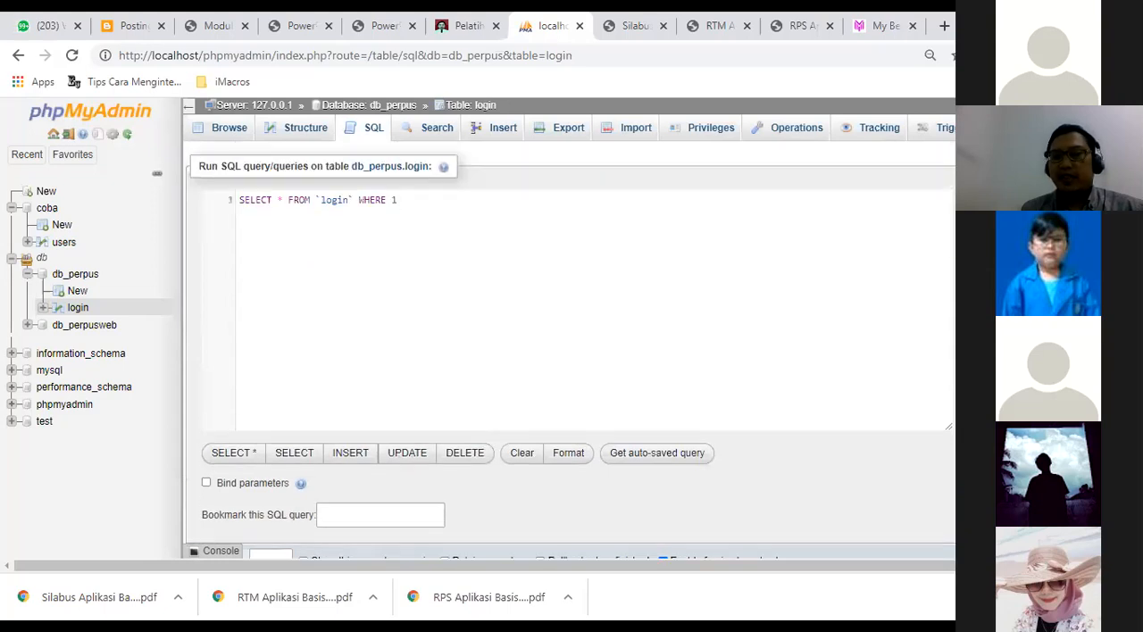
pyautogui.scroll(-1, 607, 506)
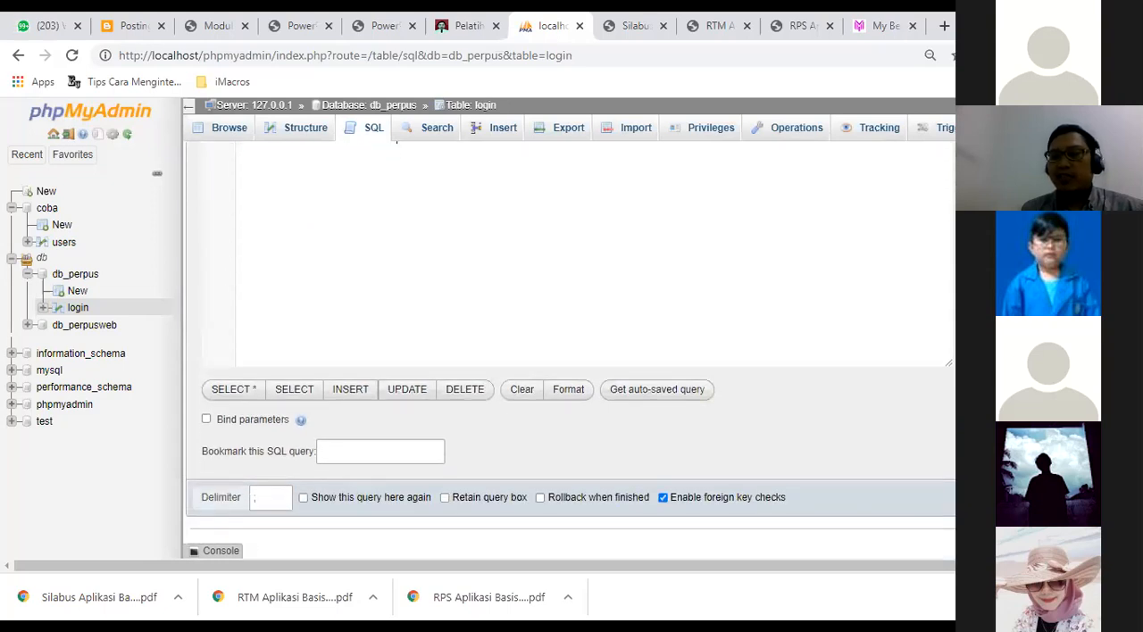
pyautogui.hotkey('ctrl', 'Return')
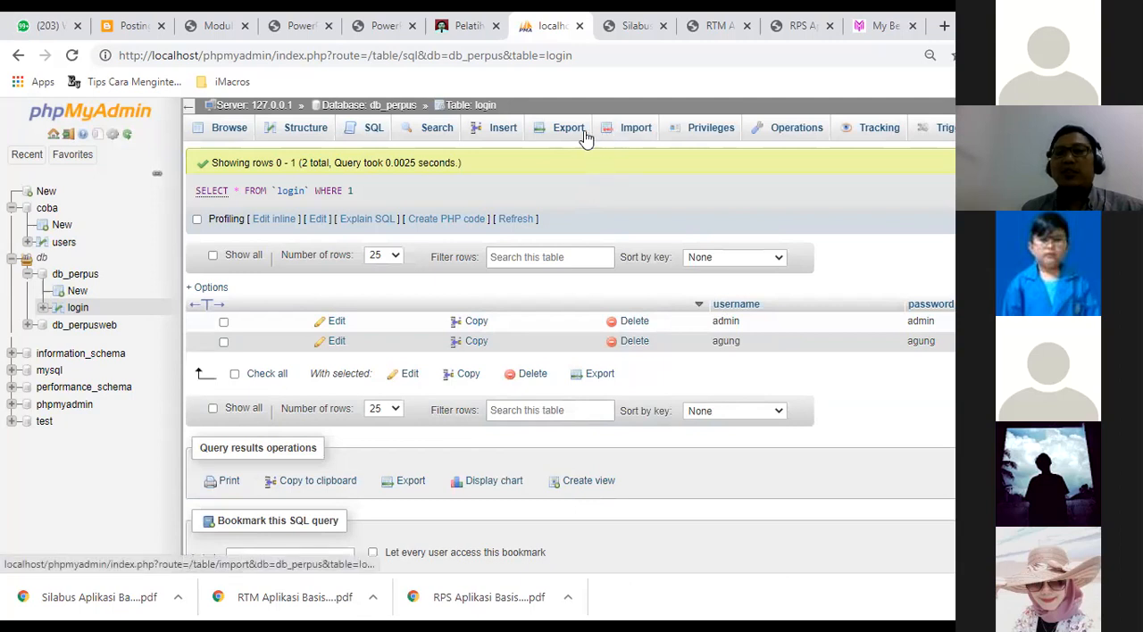
# Open the export options for the login table and choose SQL as the export format.
pyautogui.click(555, 132)
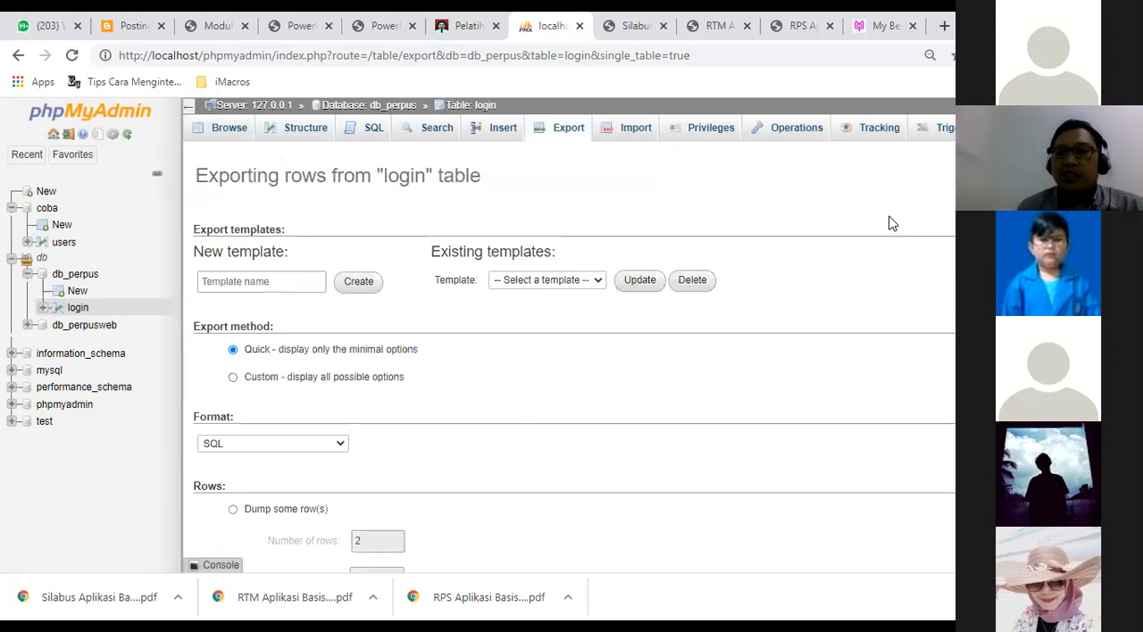
pyautogui.scroll(-2, 890, 224)
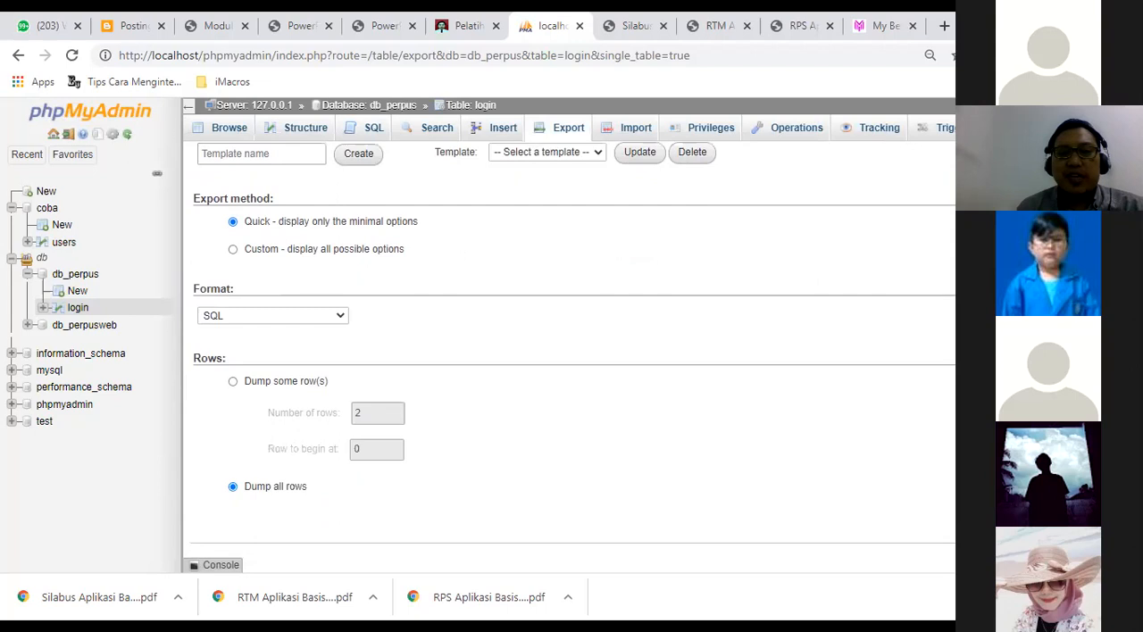
pyautogui.scroll(1, 573, 357)
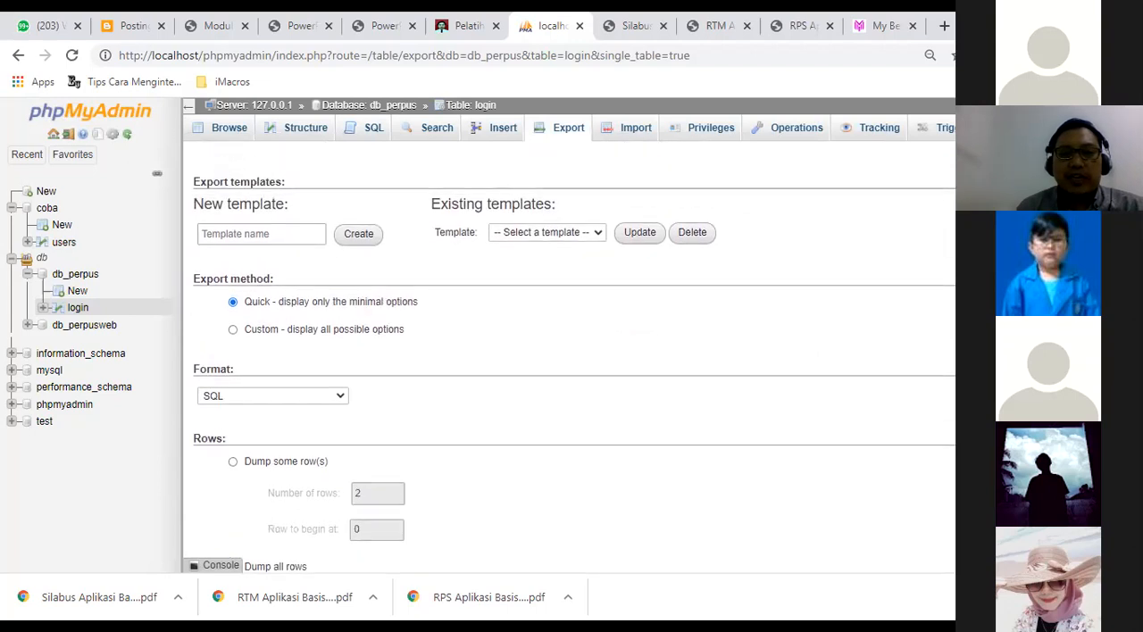
pyautogui.click(314, 397)
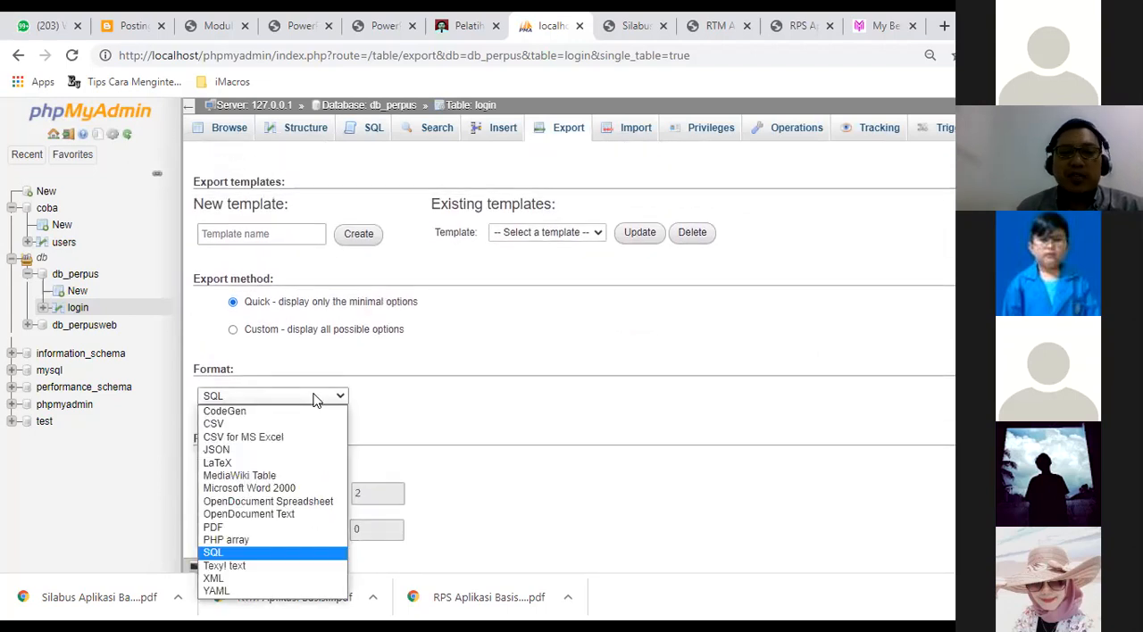
pyautogui.click(276, 557)
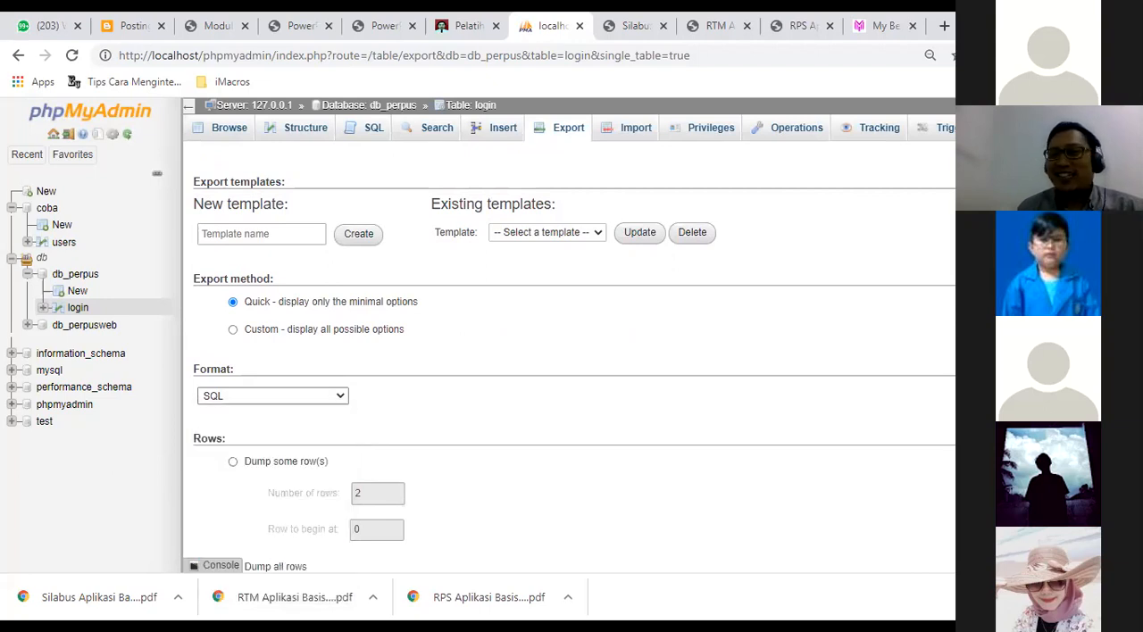
pyautogui.scroll(-1, 571, 357)
pyautogui.scroll(2, 571, 357)
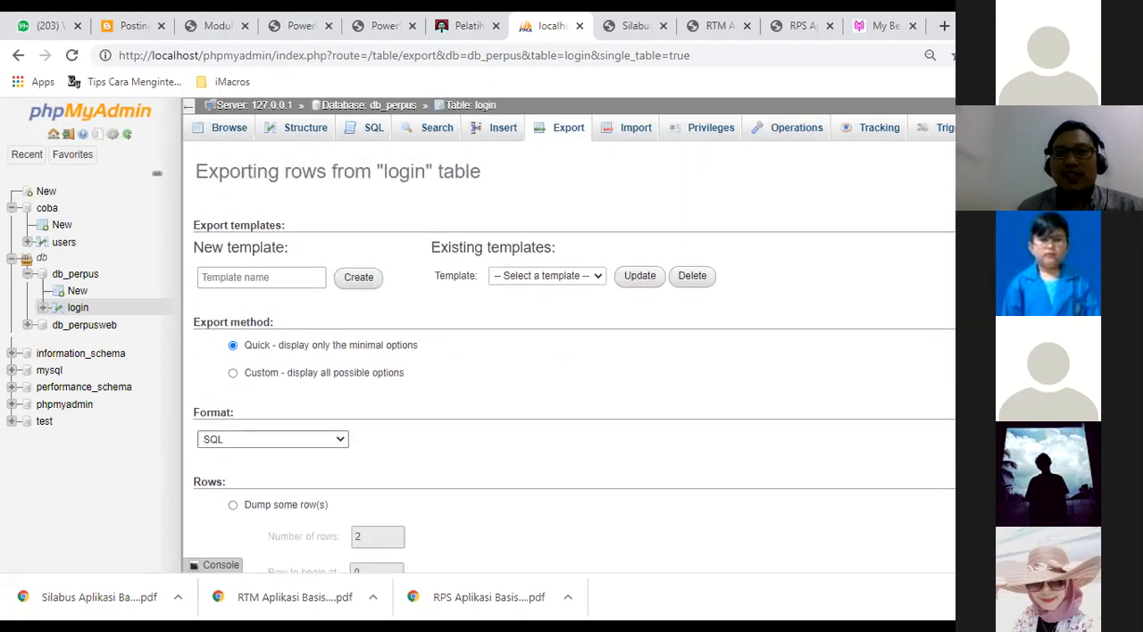
# Create a new export template named db_perpus.
pyautogui.click(276, 280)
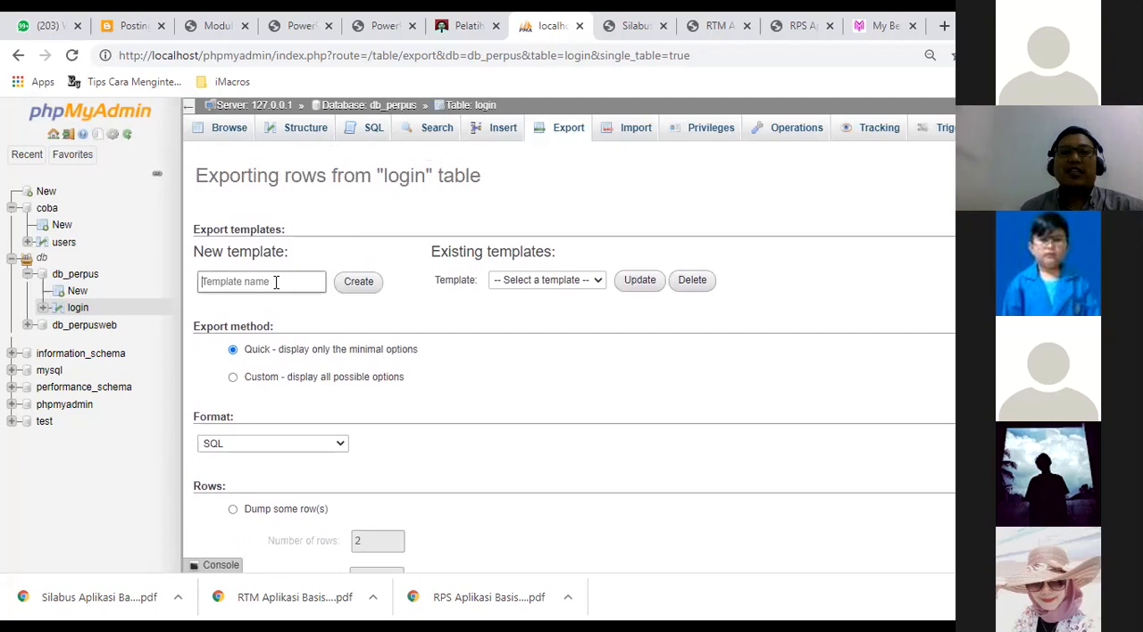
pyautogui.write('database')
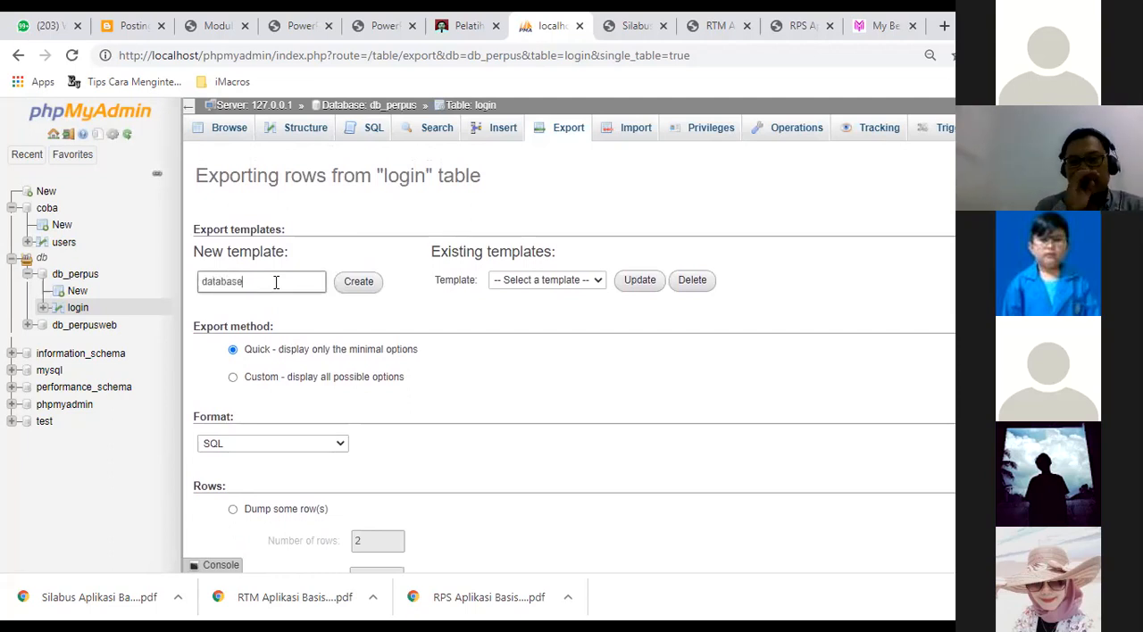
pyautogui.press('BackSpace')
pyautogui.press('BackSpace')
pyautogui.press('BackSpace')
pyautogui.press('BackSpace')
pyautogui.press('BackSpace')
pyautogui.press('BackSpace')
pyautogui.press('BackSpace')
pyautogui.write('b')
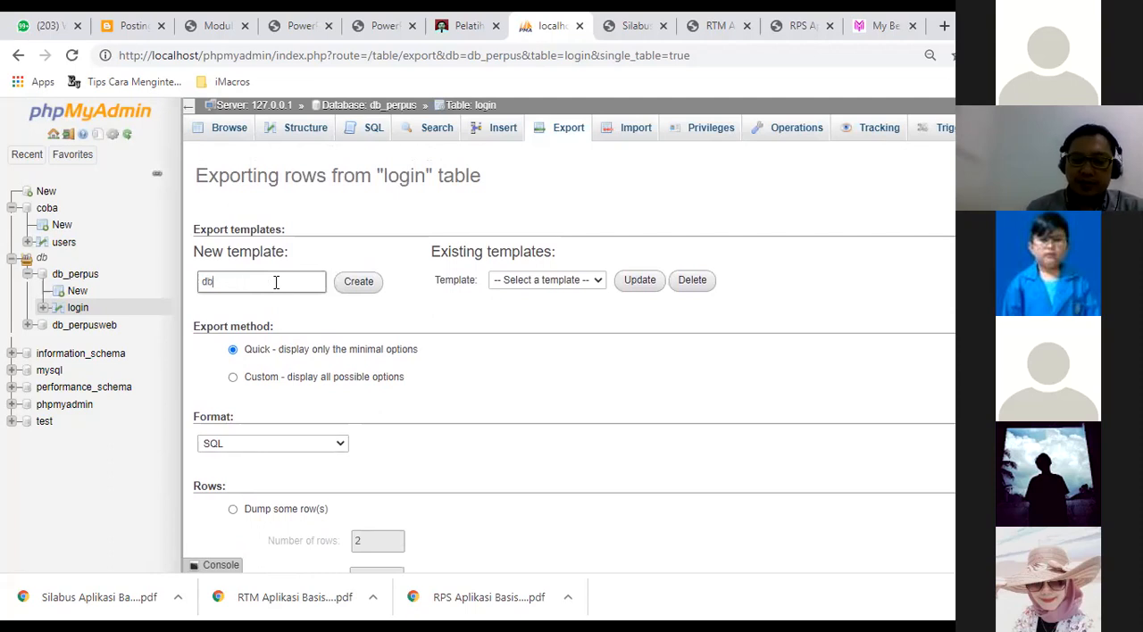
pyautogui.write('_perpus')
pyautogui.click(361, 284)
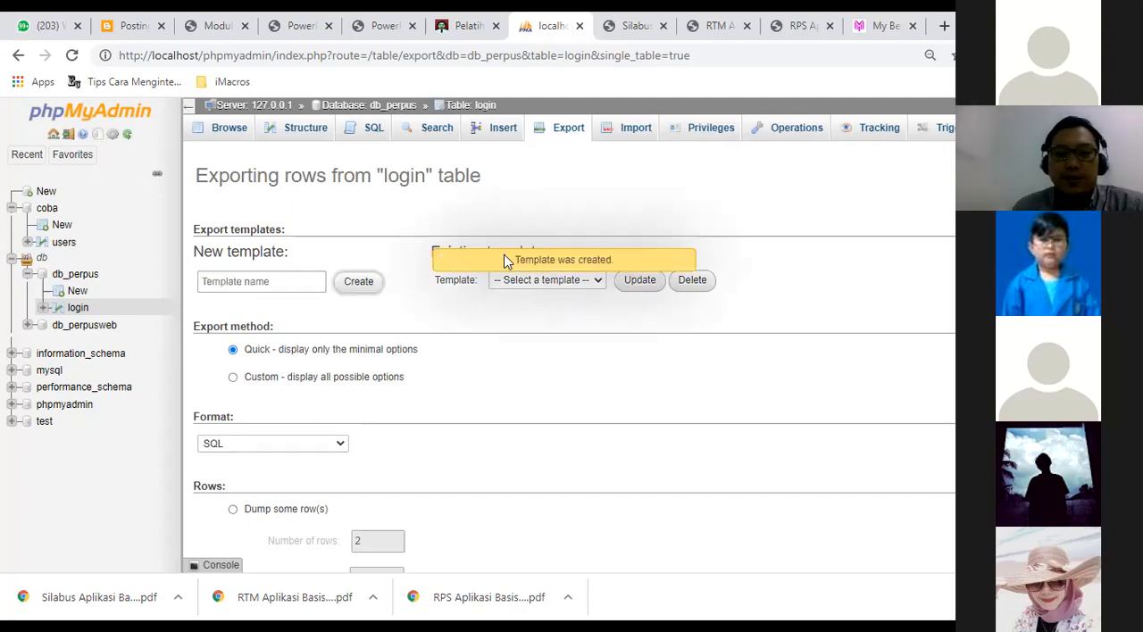
# Export all rows of the login table to an SQL file using the Quick method.
pyautogui.scroll(-1, 506, 258)
pyautogui.scroll(-1, 568, 348)
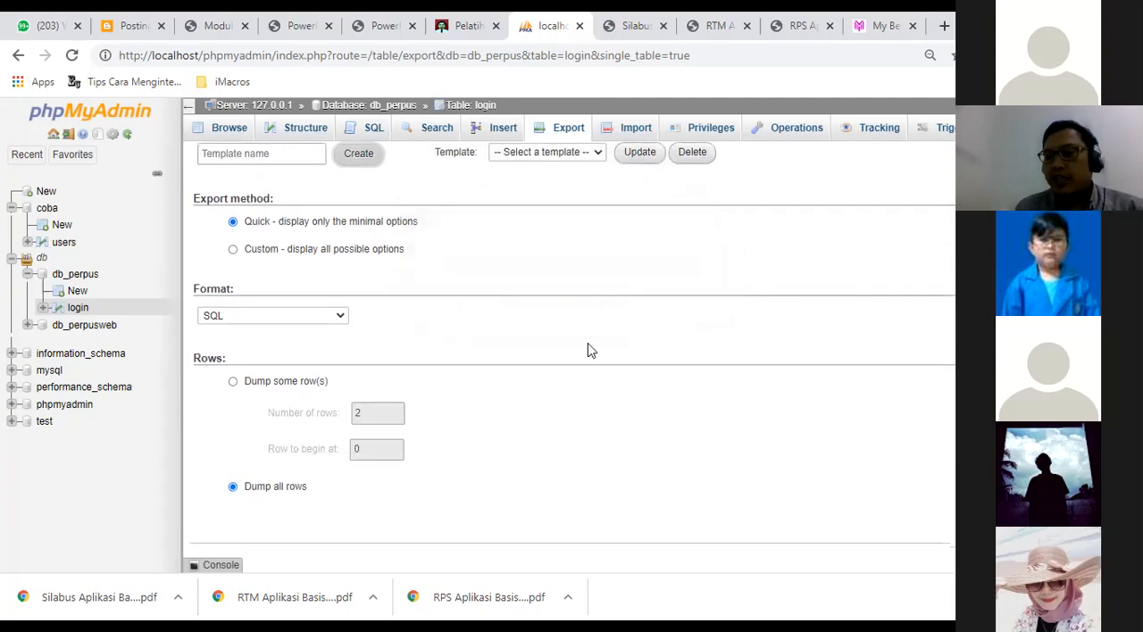
pyautogui.click(358, 153)
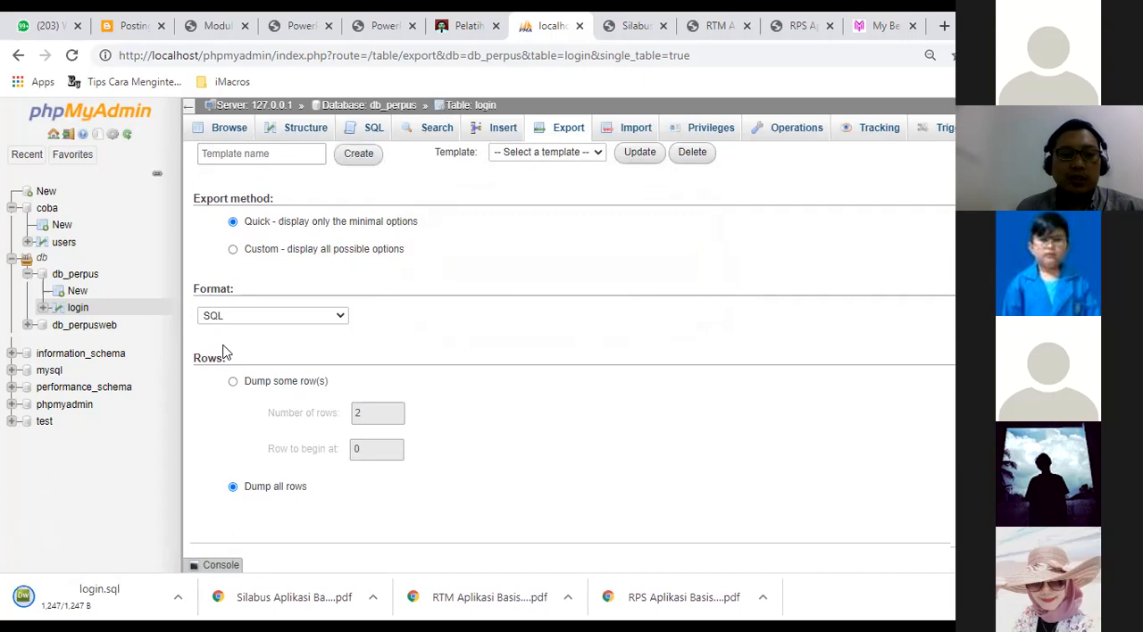
# Open the downloaded login.sql file and show it in its folder.
pyautogui.rightClick(78, 603)
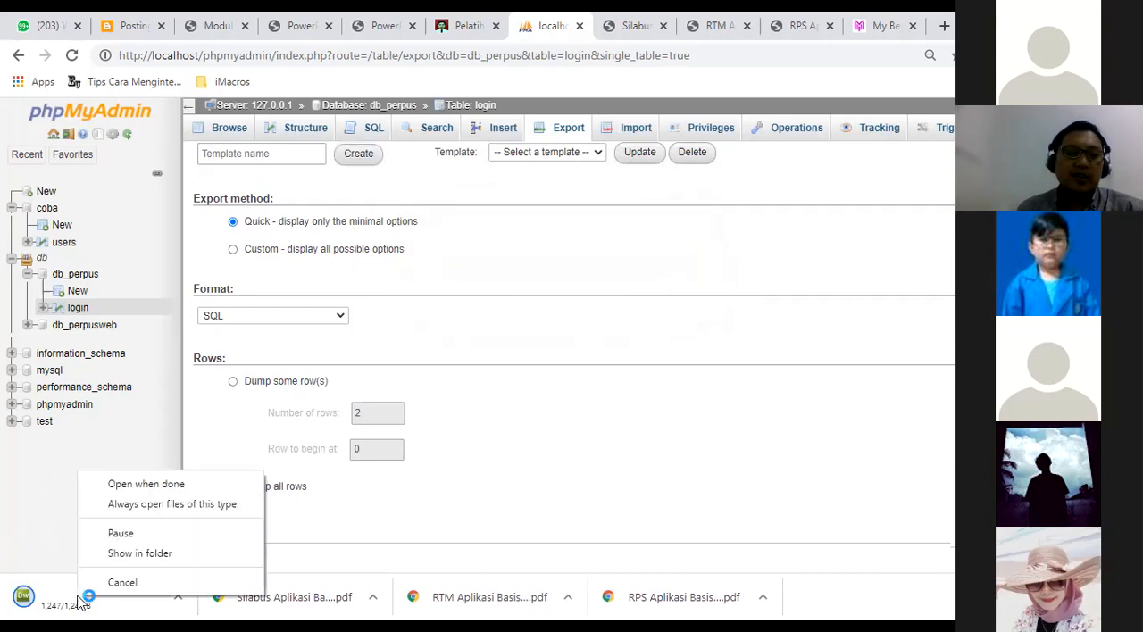
pyautogui.click(140, 554)
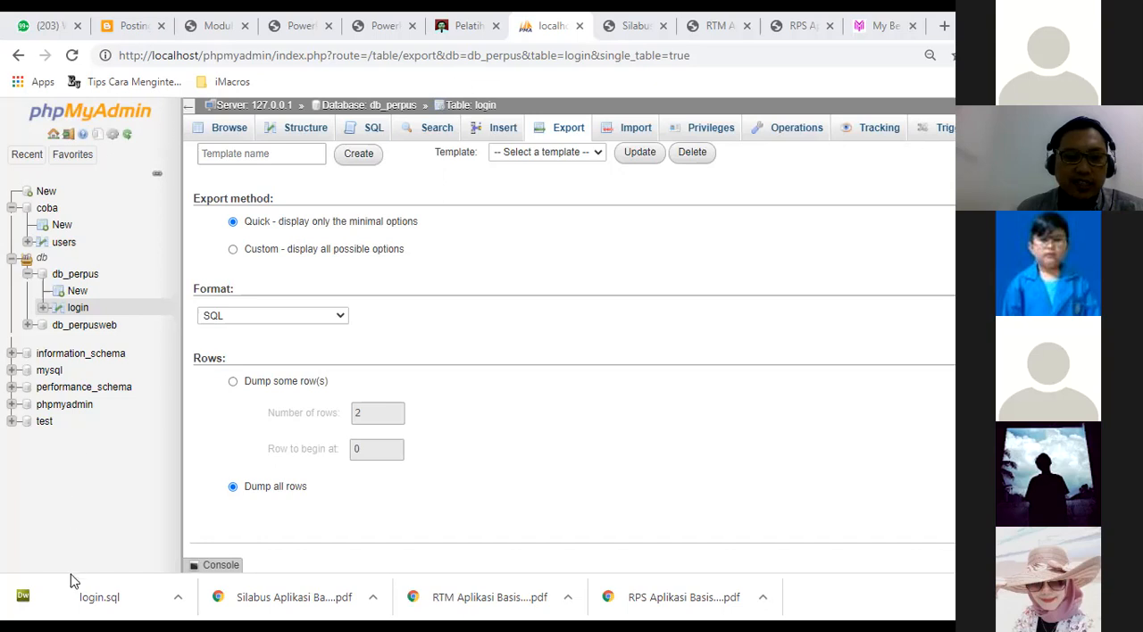
pyautogui.rightClick(76, 597)
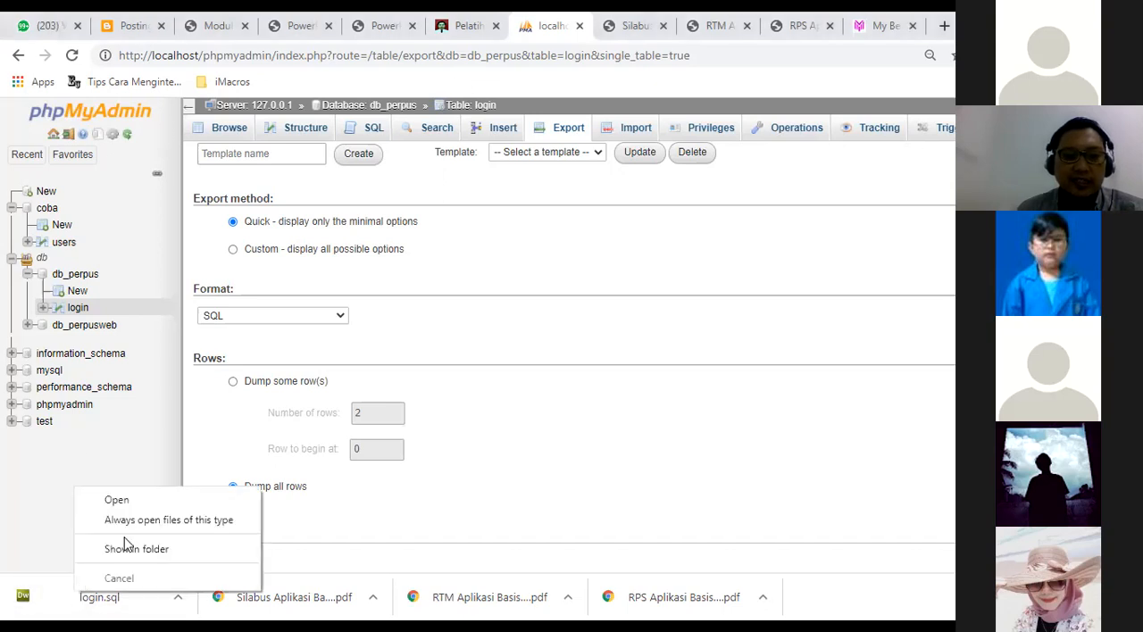
pyautogui.click(125, 548)
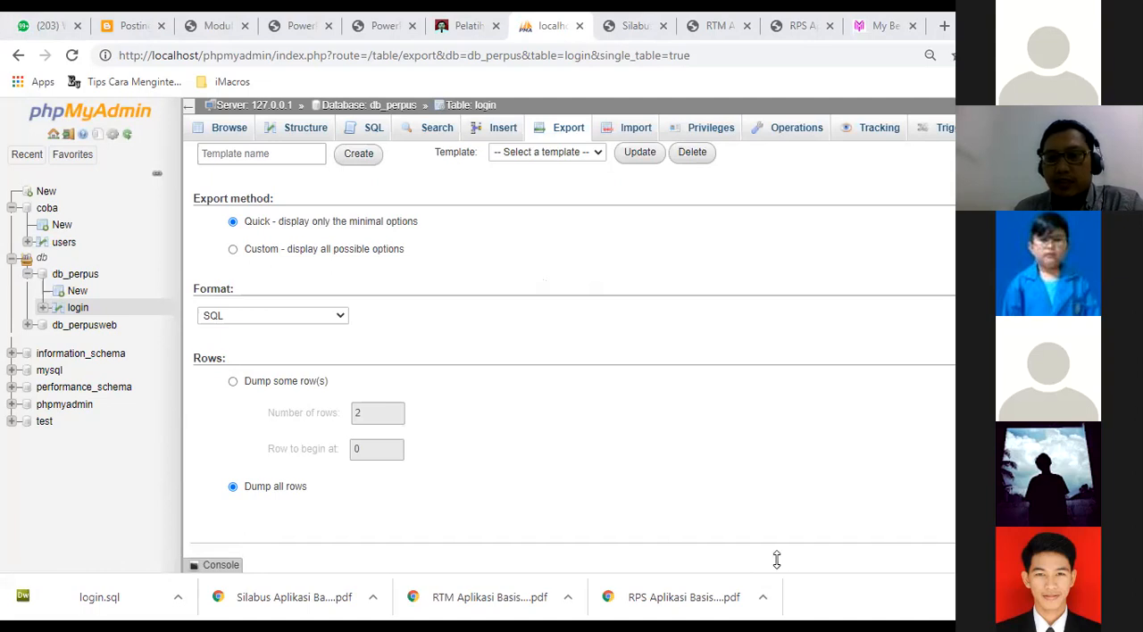
pyautogui.click(96, 602)
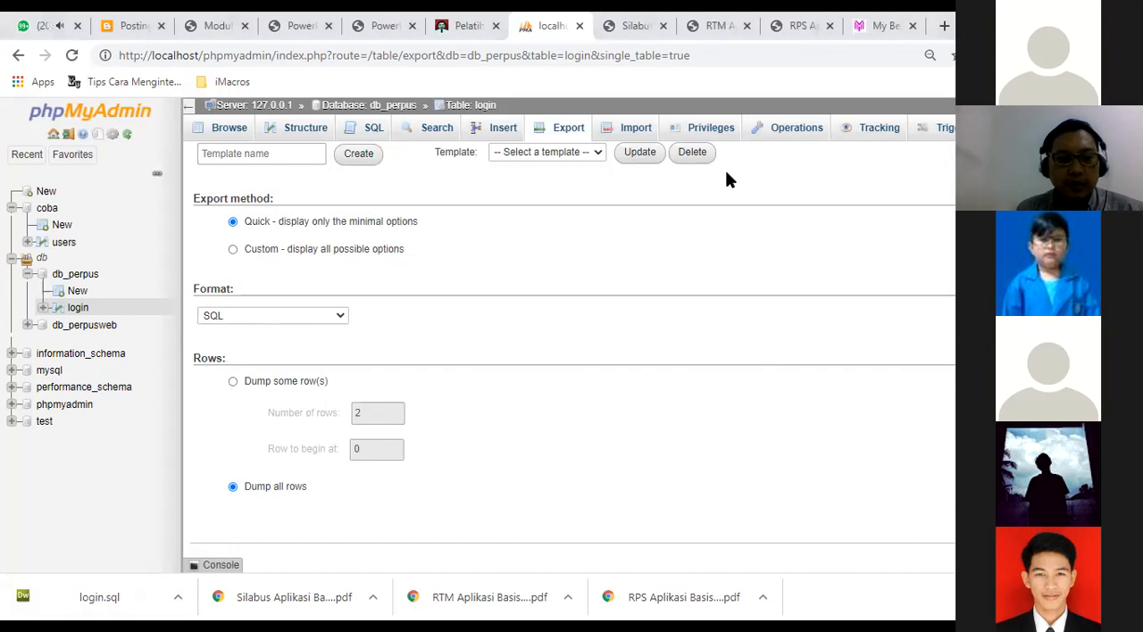
pyautogui.rightClick(119, 597)
pyautogui.click(161, 552)
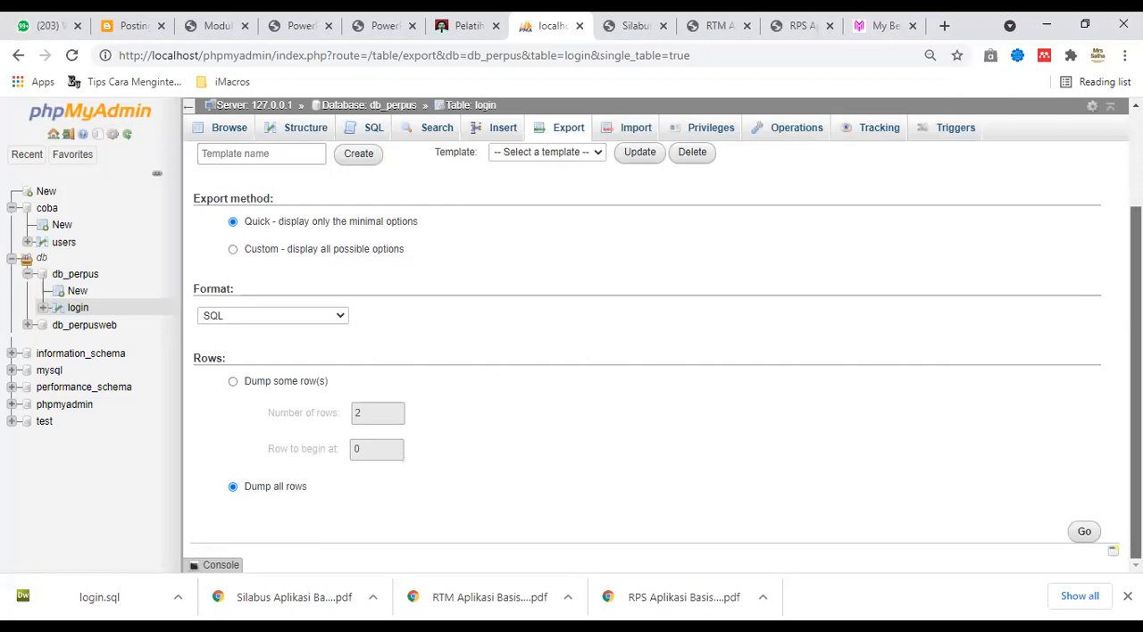
# Export all rows of the login table in PDF format.
pyautogui.scroll(1, 665, 357)
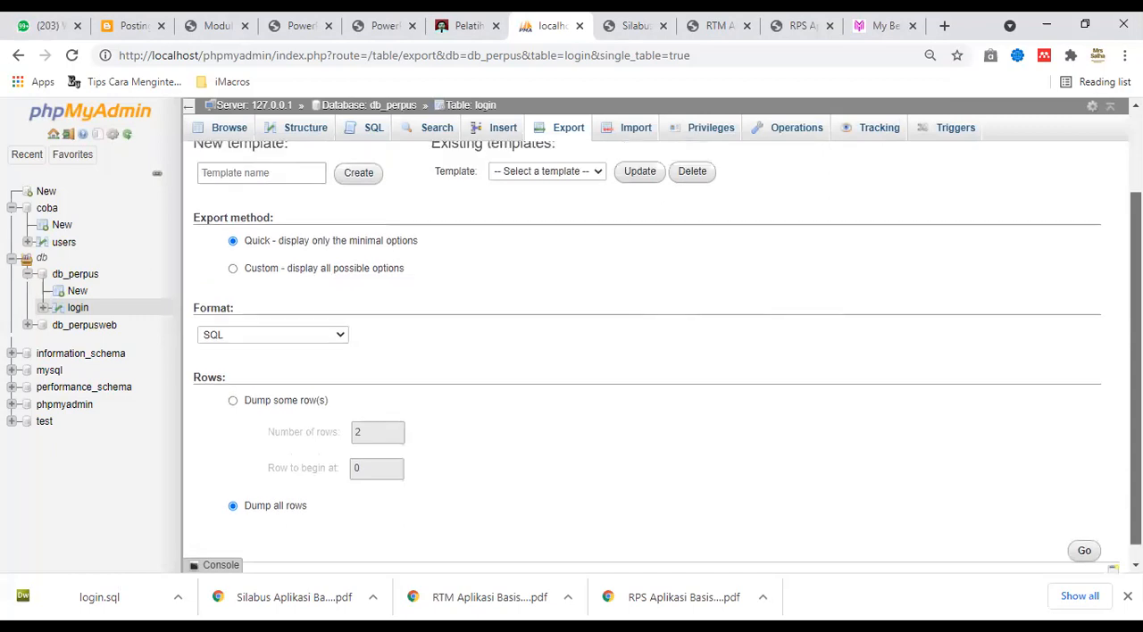
pyautogui.scroll(-1, 665, 357)
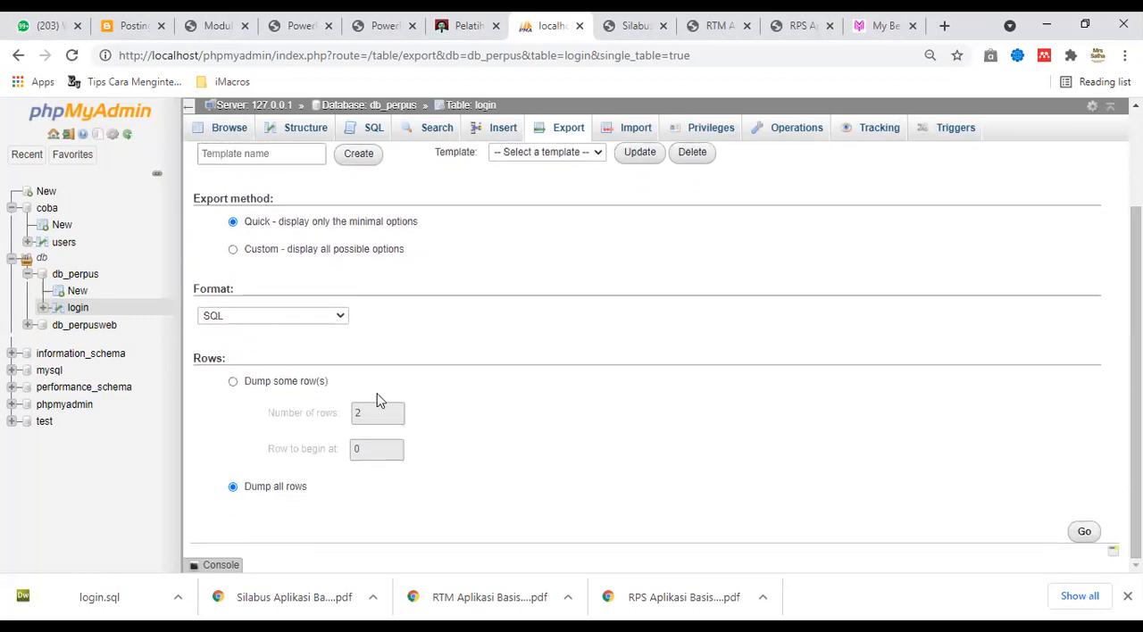
pyautogui.click(329, 316)
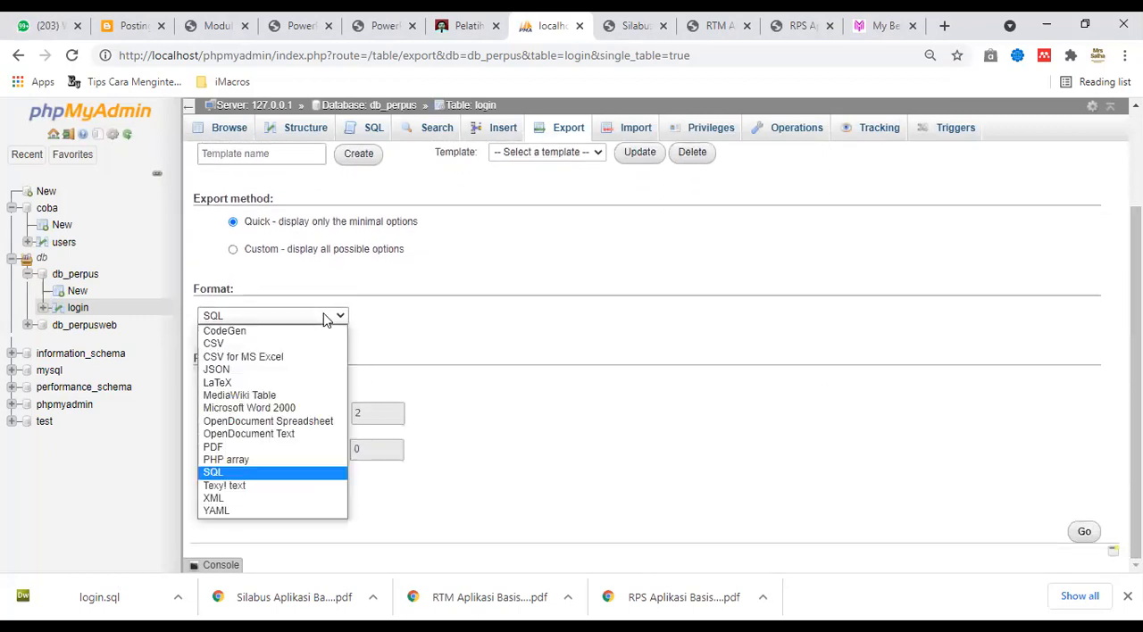
pyautogui.click(260, 448)
pyautogui.click(1080, 533)
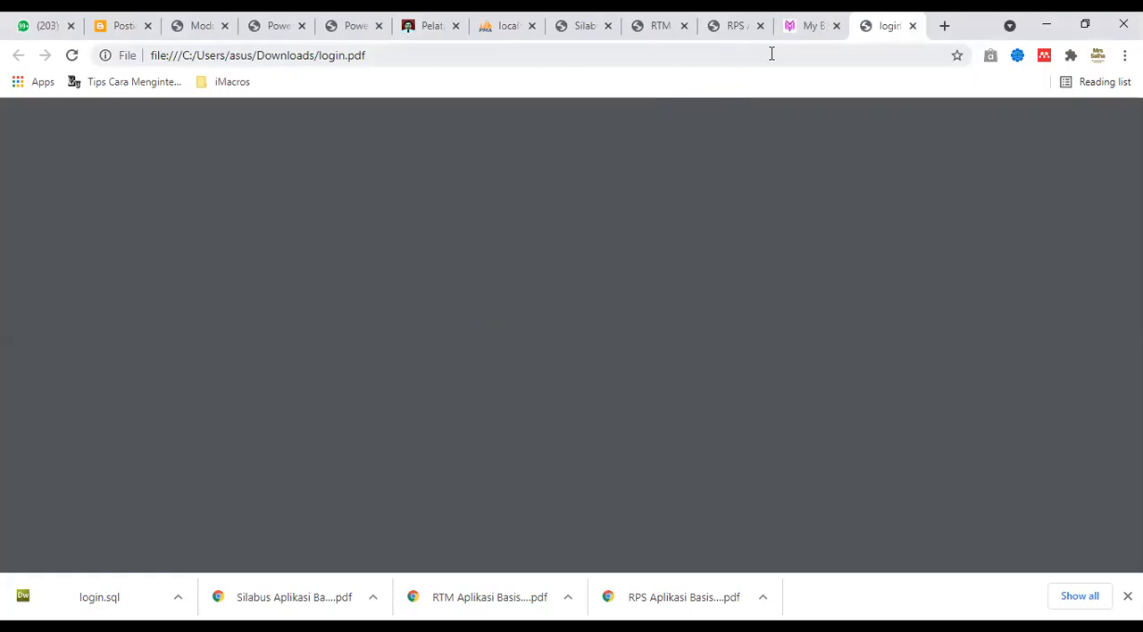
# Review the exported login.pdf, close it and return to the login table's export page.
pyautogui.click(843, 53)
pyautogui.hotkey('ctrl', 'a')
pyautogui.press('Return')
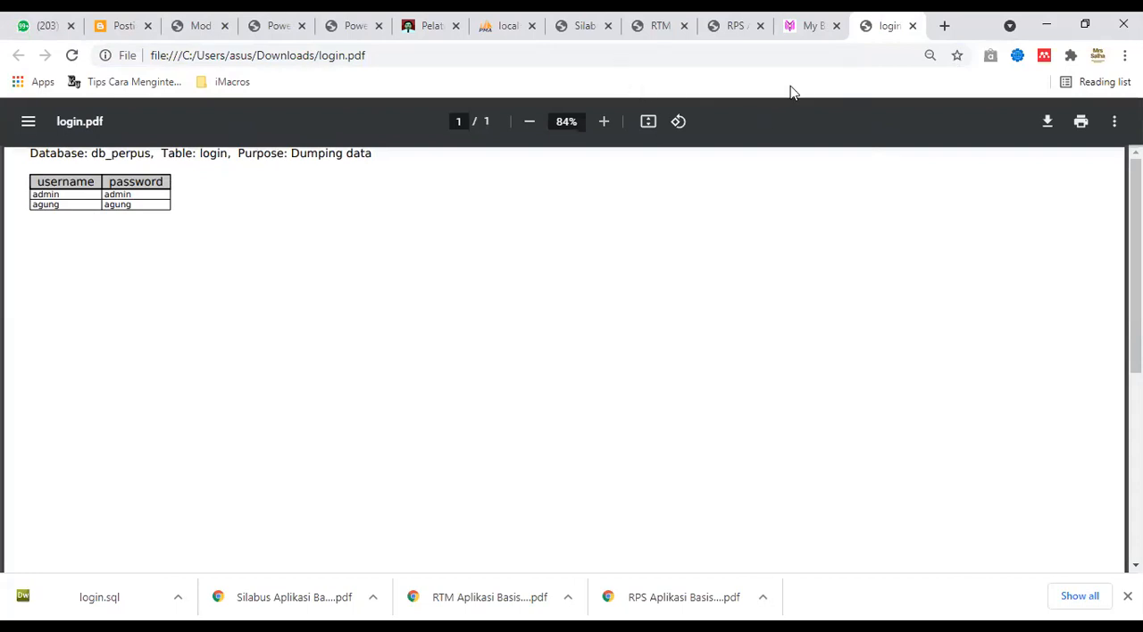
pyautogui.click(513, 38)
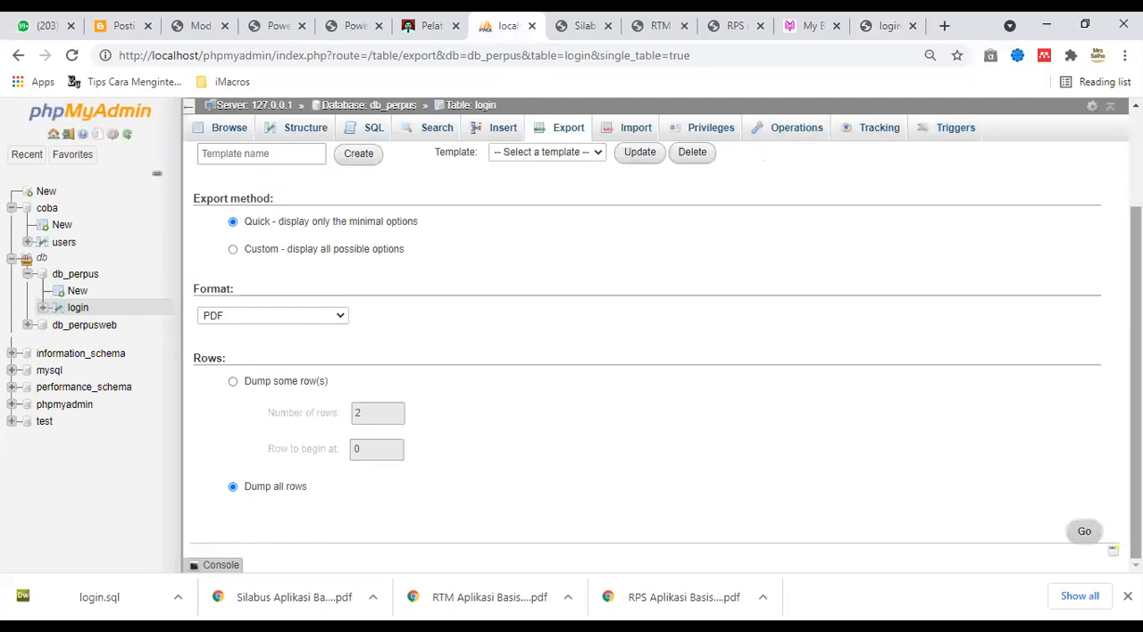
pyautogui.scroll(1, 1135, 357)
pyautogui.scroll(2, 1135, 358)
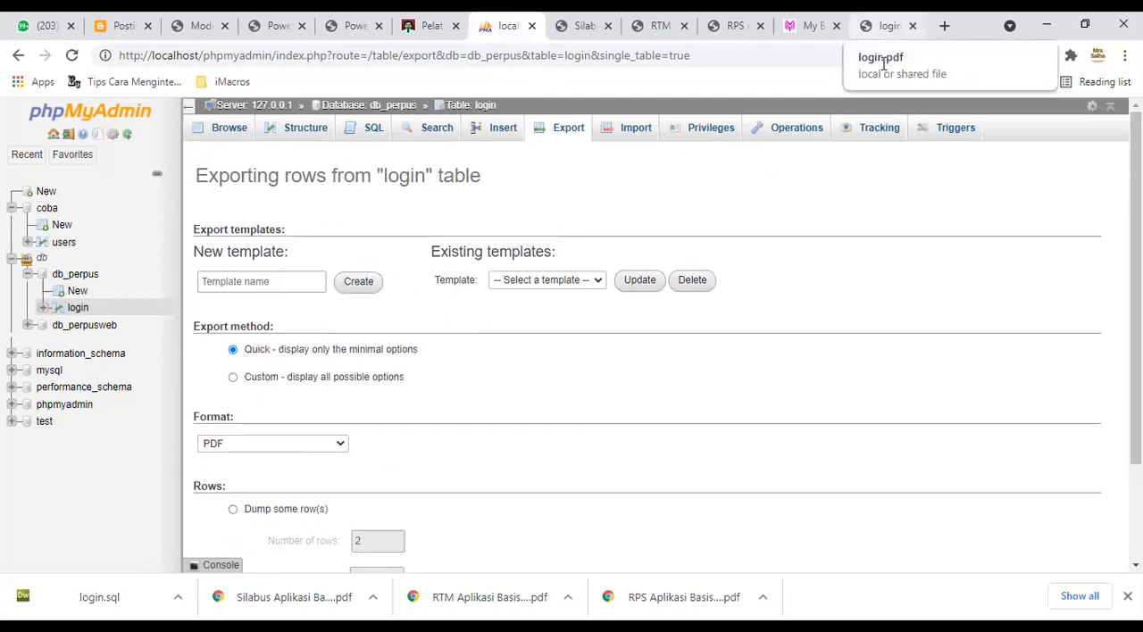
pyautogui.click(886, 25)
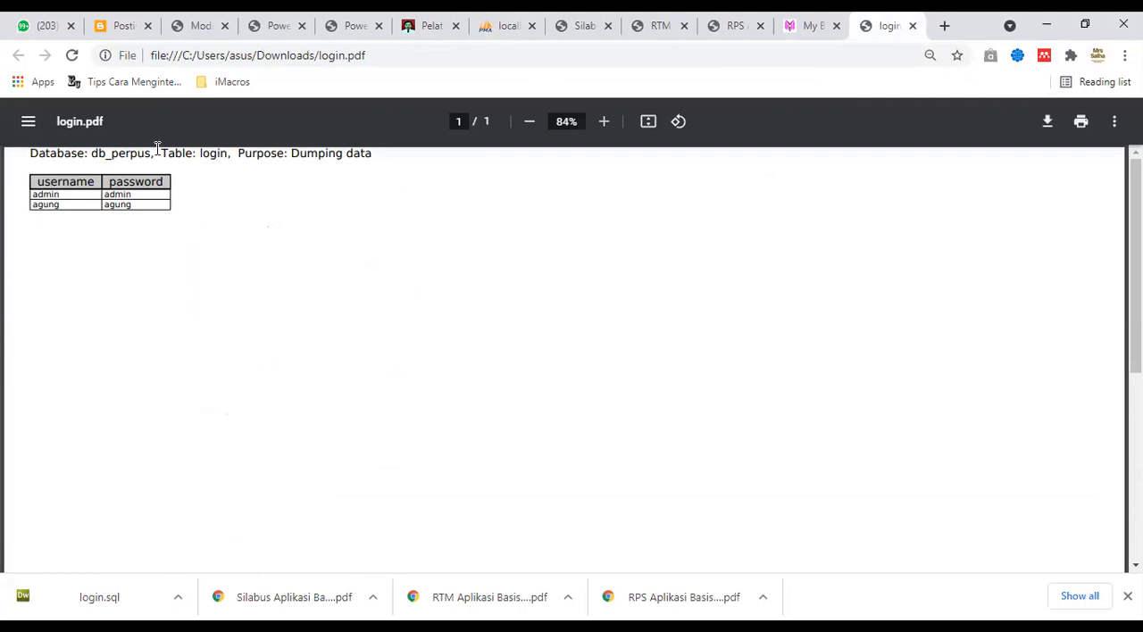
pyautogui.click(912, 25)
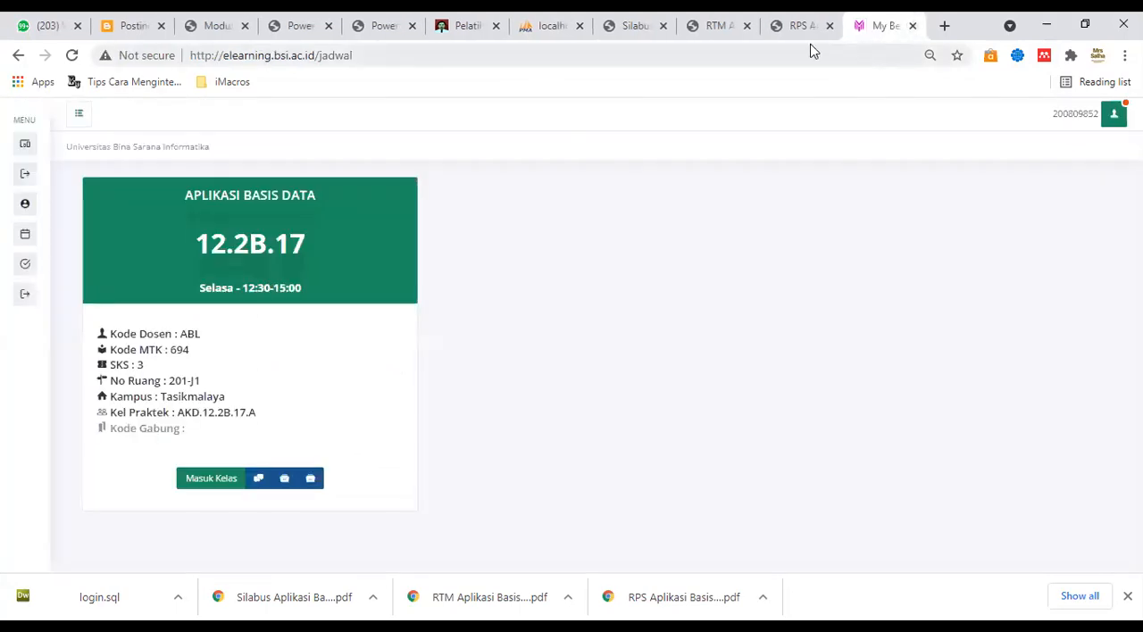
pyautogui.click(525, 27)
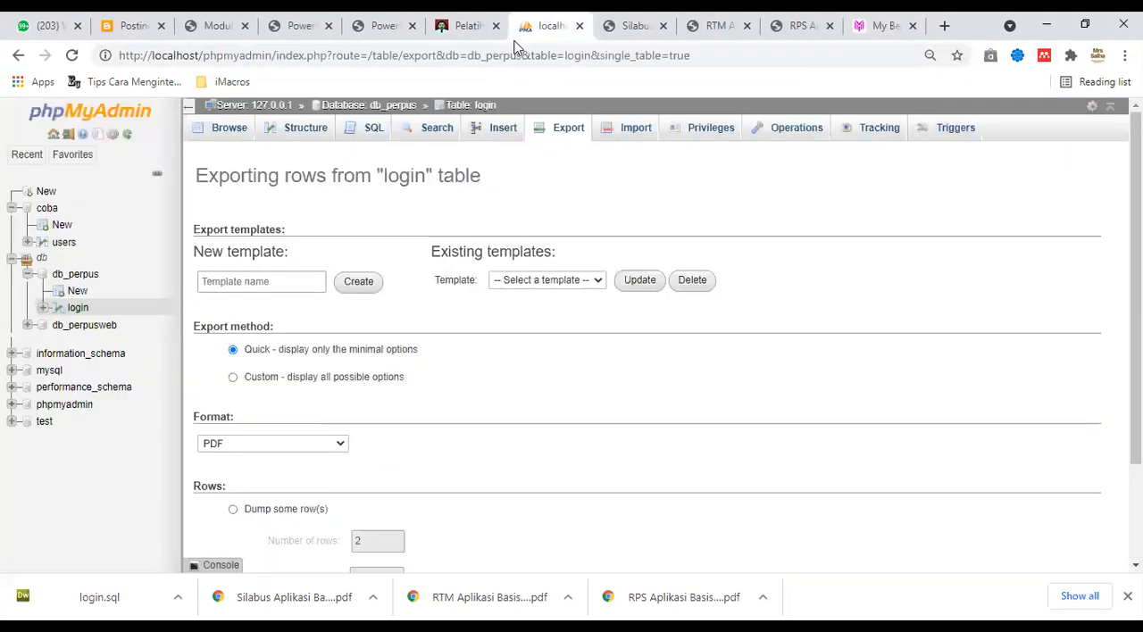
# Try to import login.sql from the Downloads folder into the login table, using the SQL format, and highlight the returned MySQL message.
pyautogui.click(628, 133)
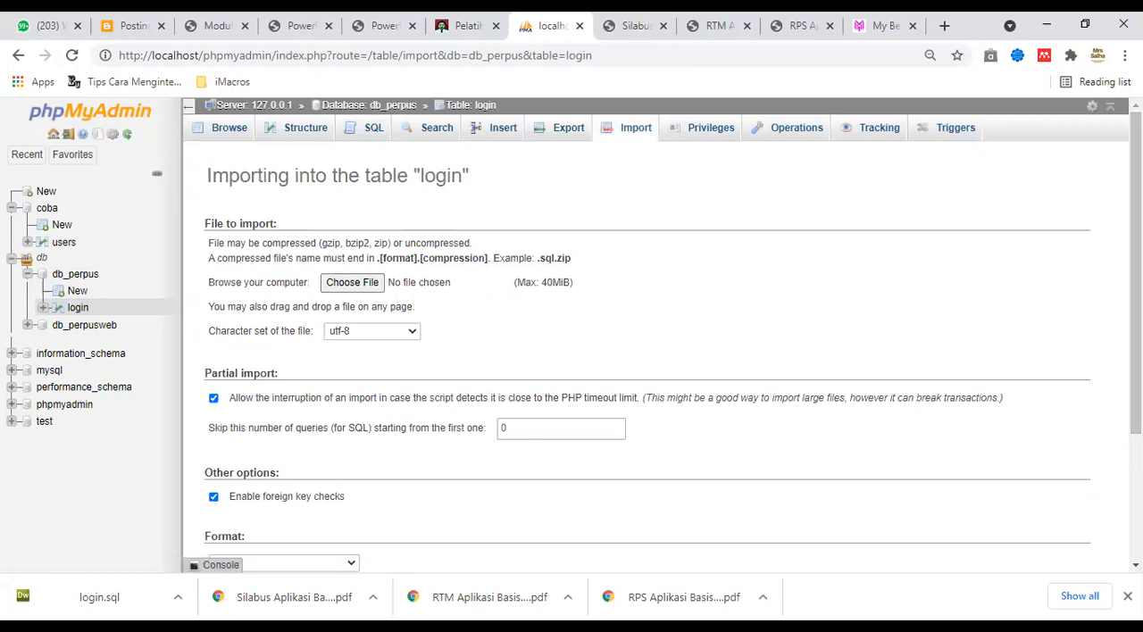
pyautogui.click(355, 284)
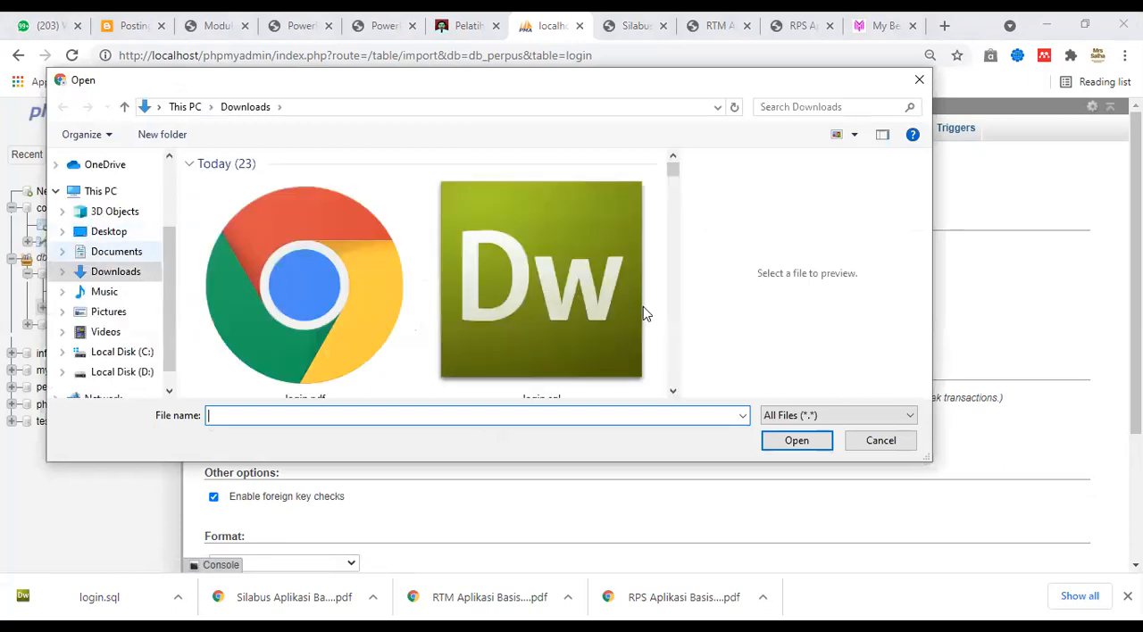
pyautogui.click(673, 391)
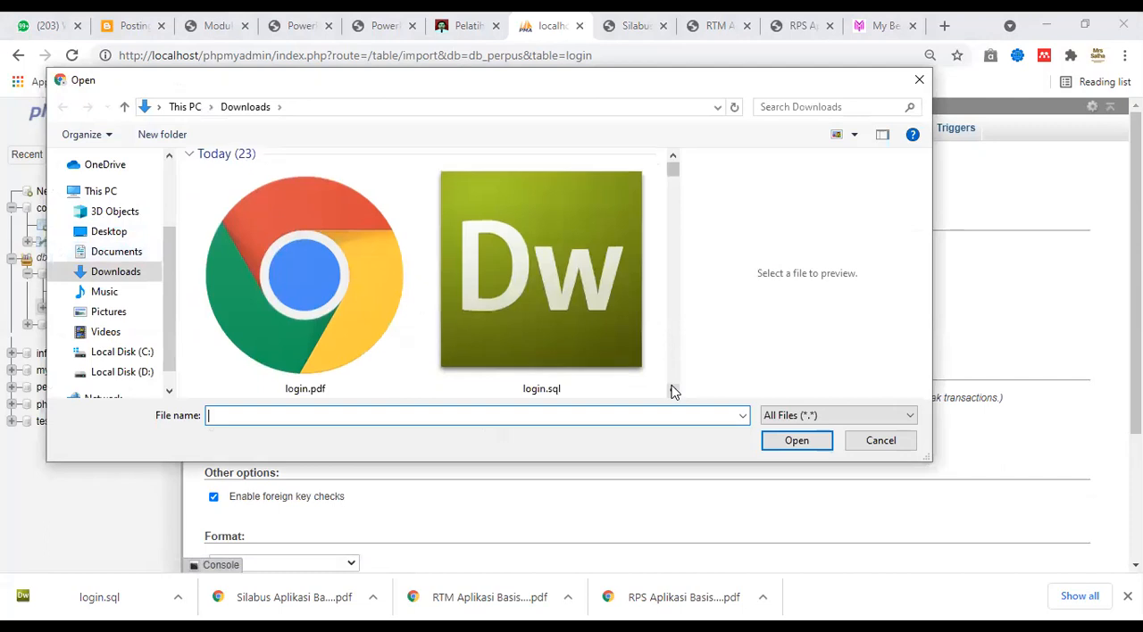
pyautogui.doubleClick(574, 330)
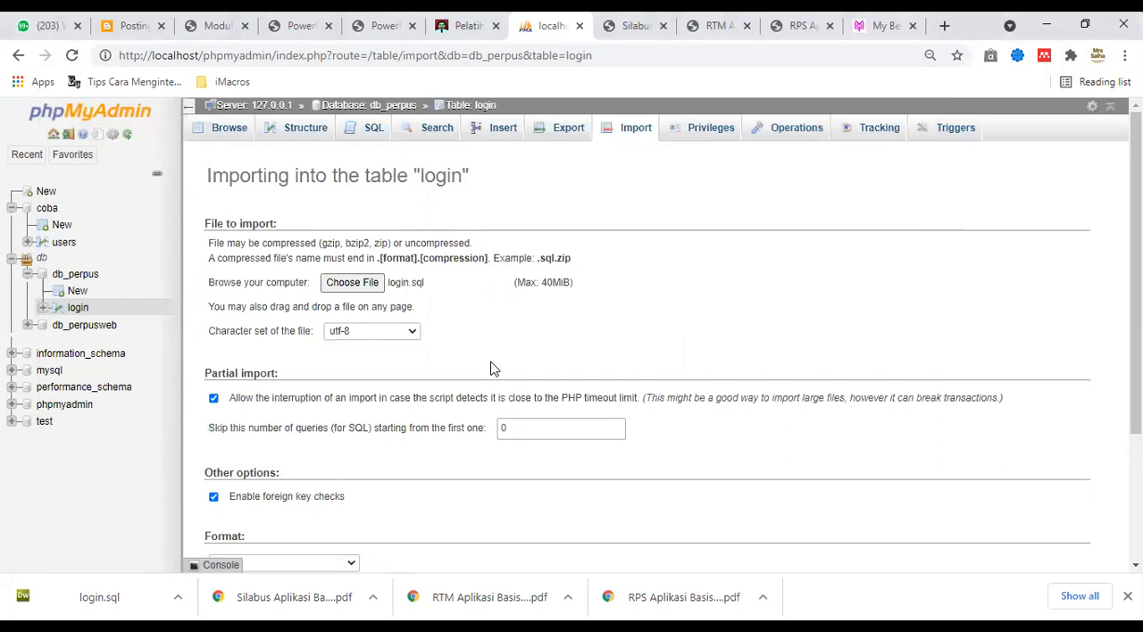
pyautogui.scroll(-2, 1097, 476)
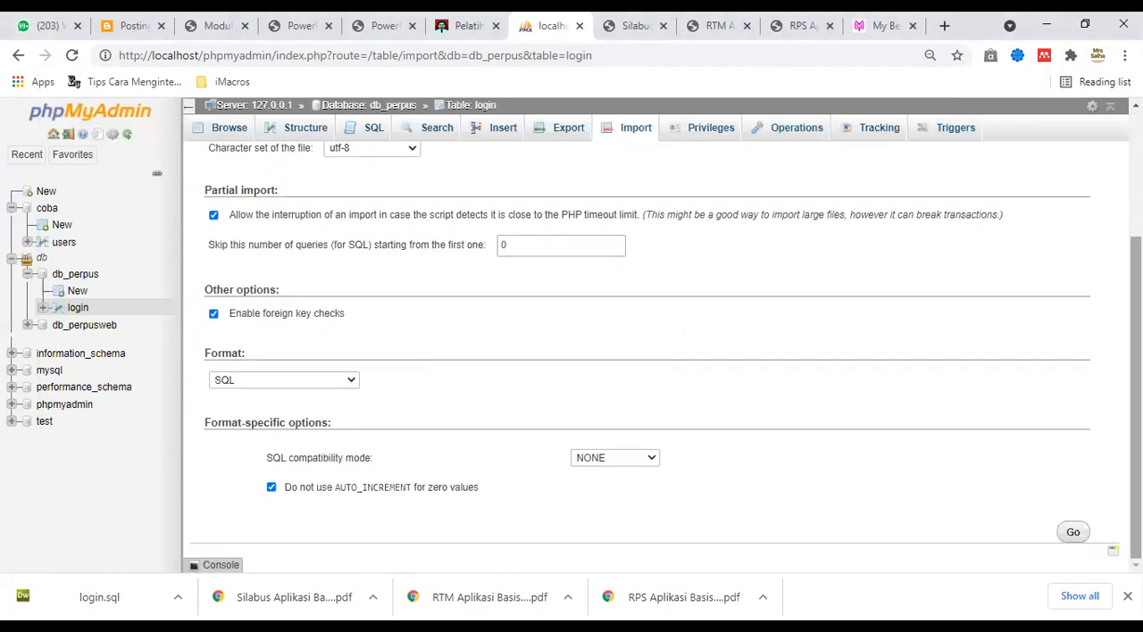
pyautogui.click(1072, 533)
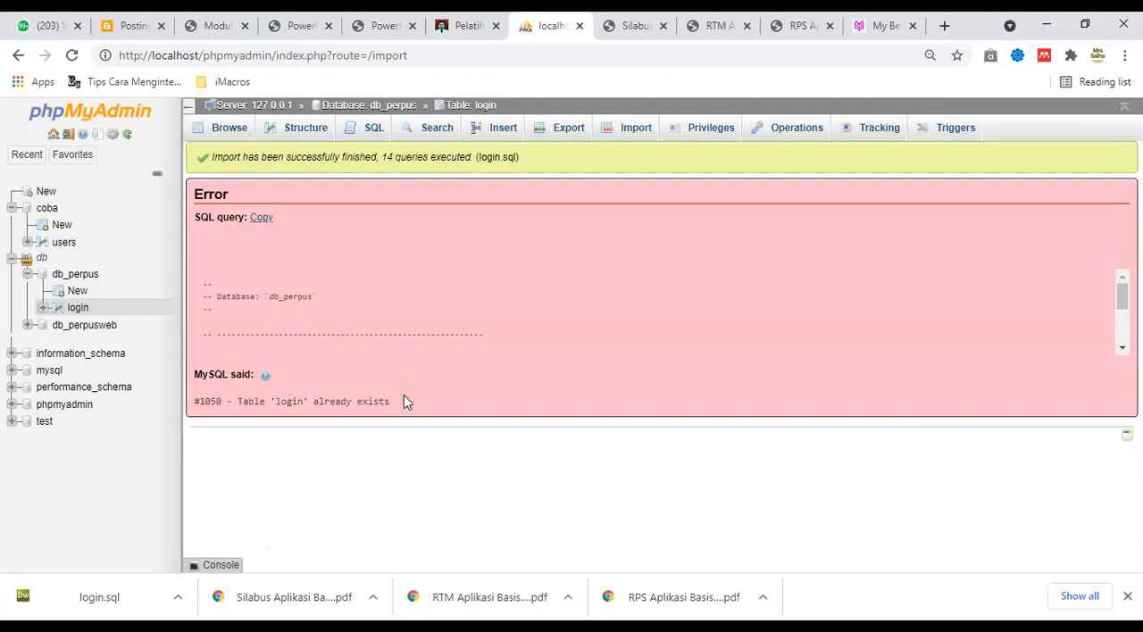
pyautogui.moveTo(400, 400); pyautogui.dragTo(235, 404)
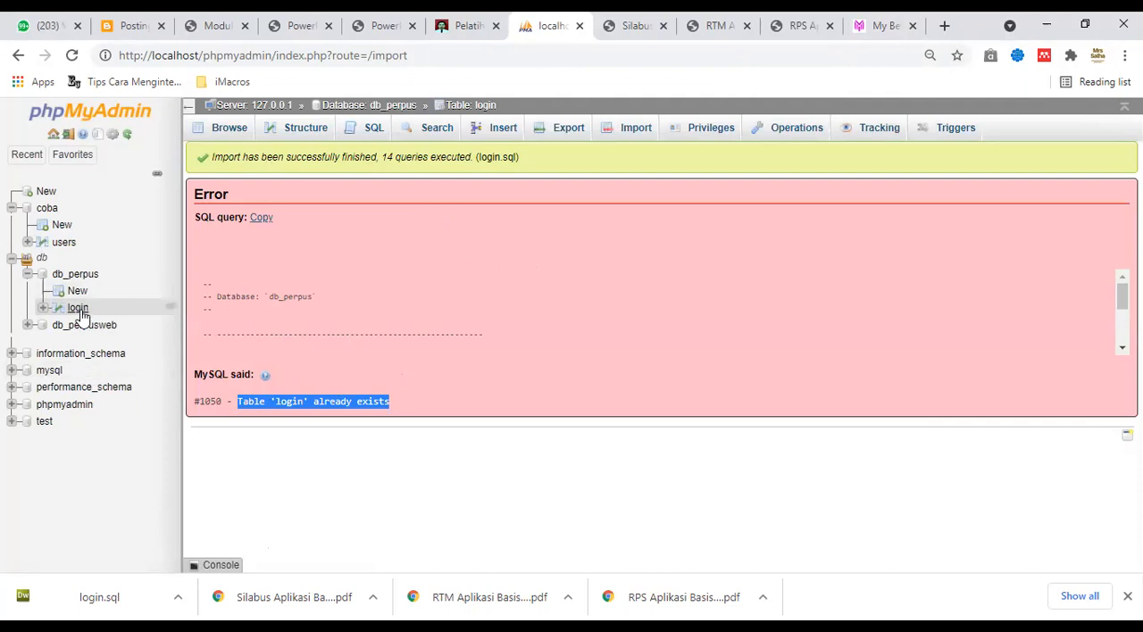
# Drop the login table from the db_perpus database, keeping foreign key checks enabled.
pyautogui.click(43, 307)
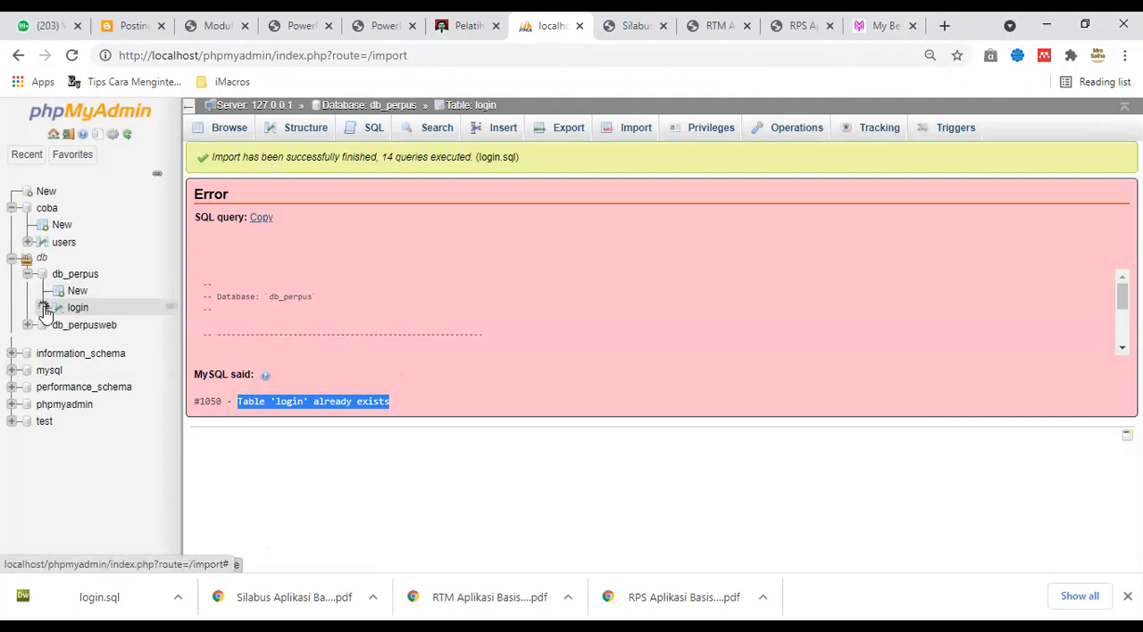
pyautogui.click(76, 308)
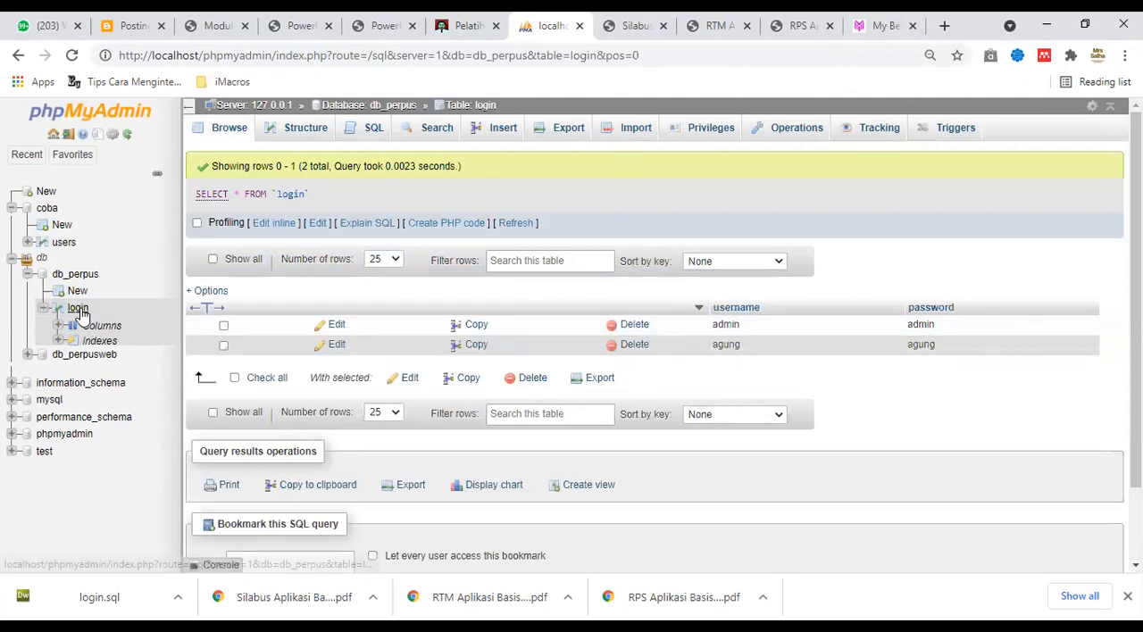
pyautogui.click(75, 274)
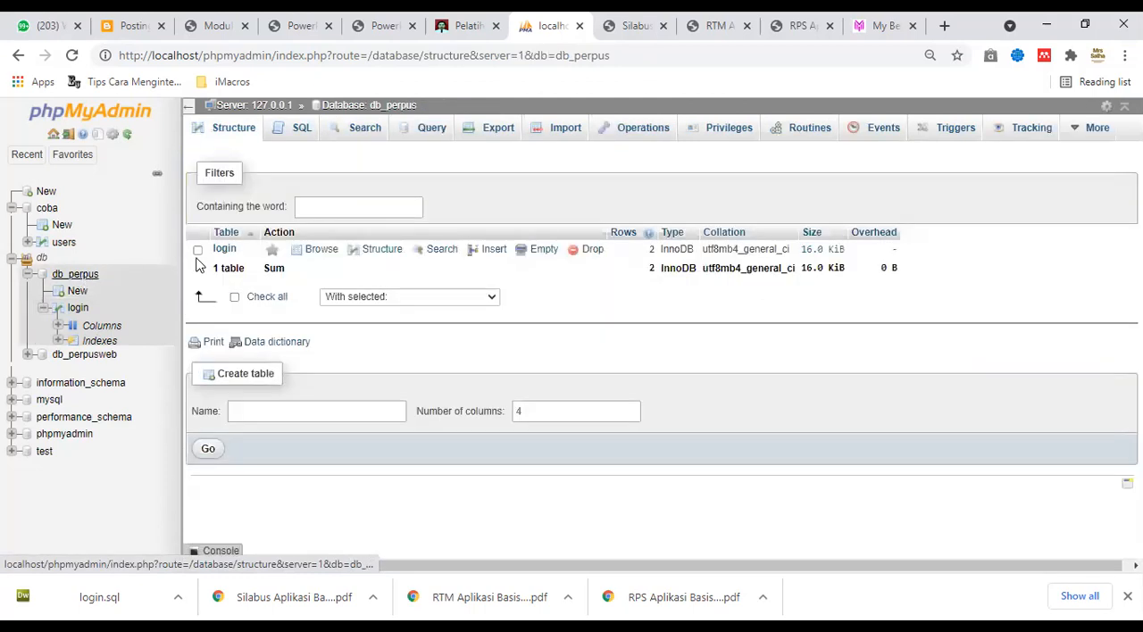
pyautogui.click(197, 250)
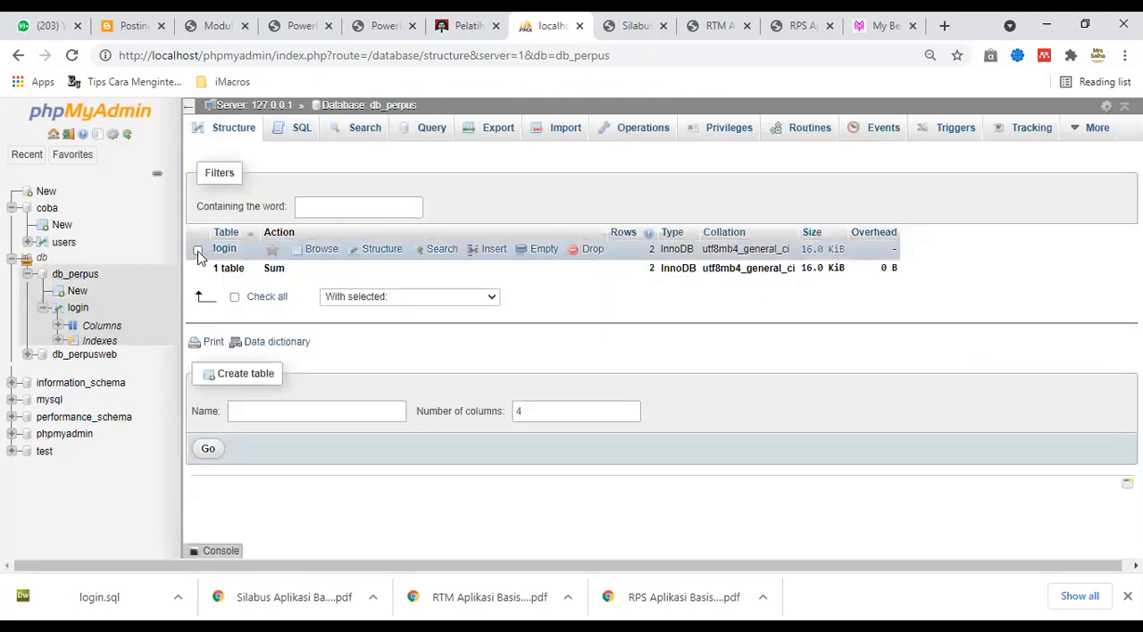
pyautogui.click(581, 250)
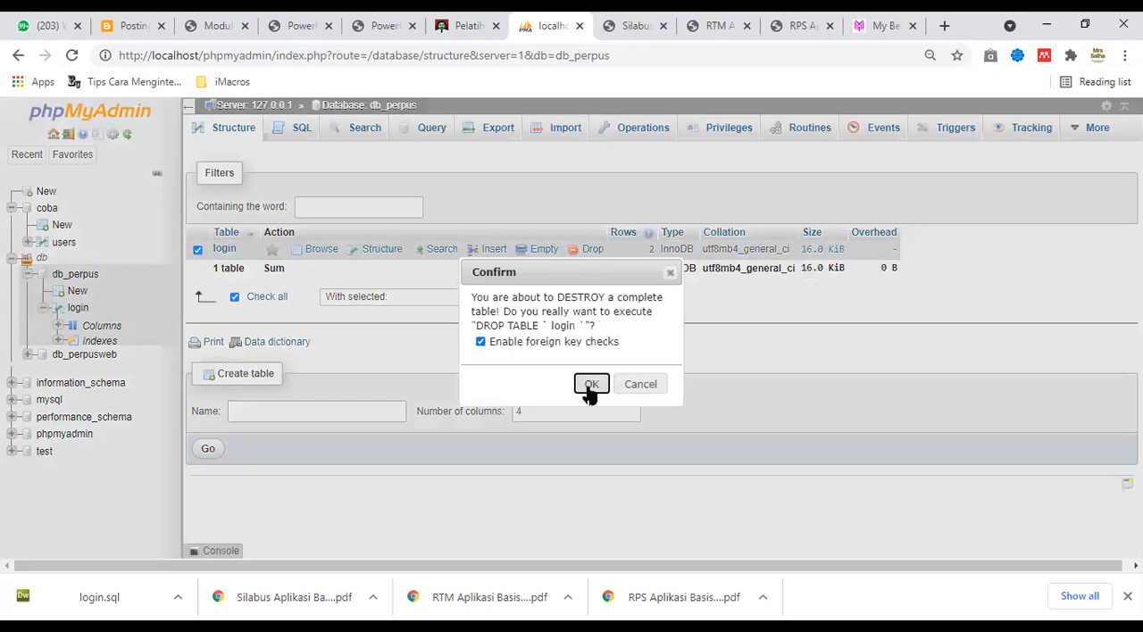
pyautogui.click(588, 386)
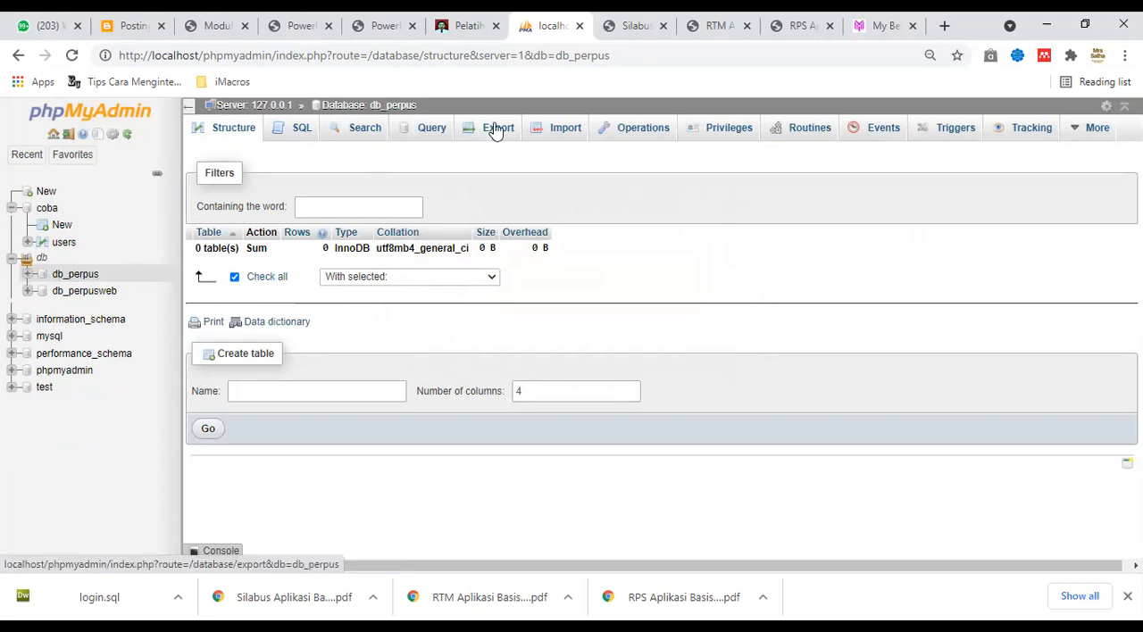
# Import login.sql from the Downloads folder into the db_perpus database in SQL format.
pyautogui.click(566, 129)
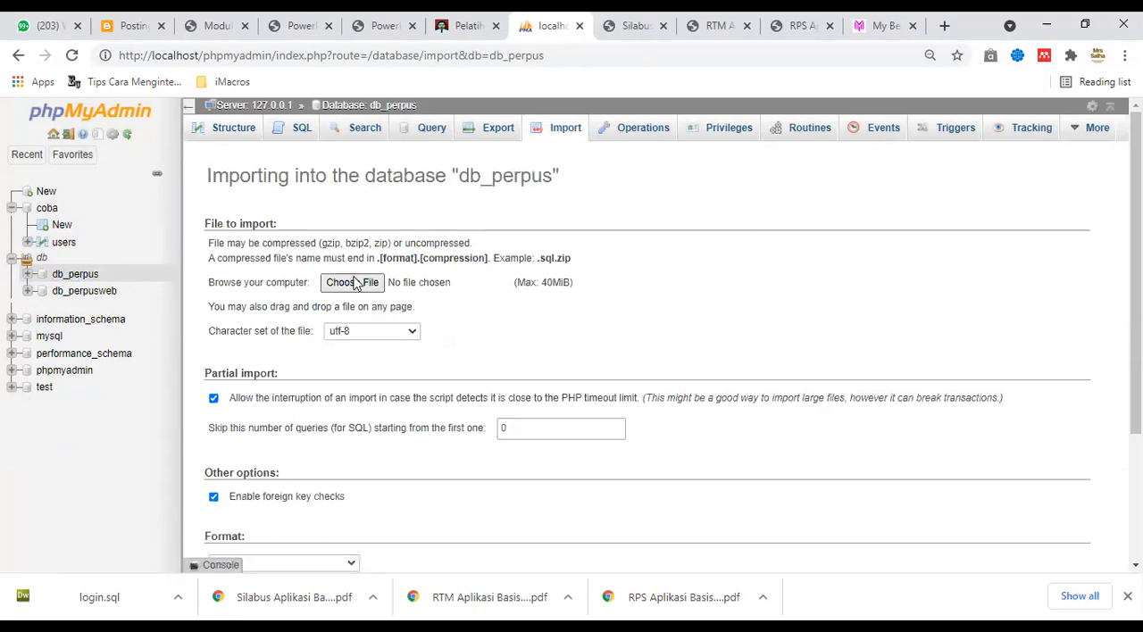
pyautogui.click(356, 283)
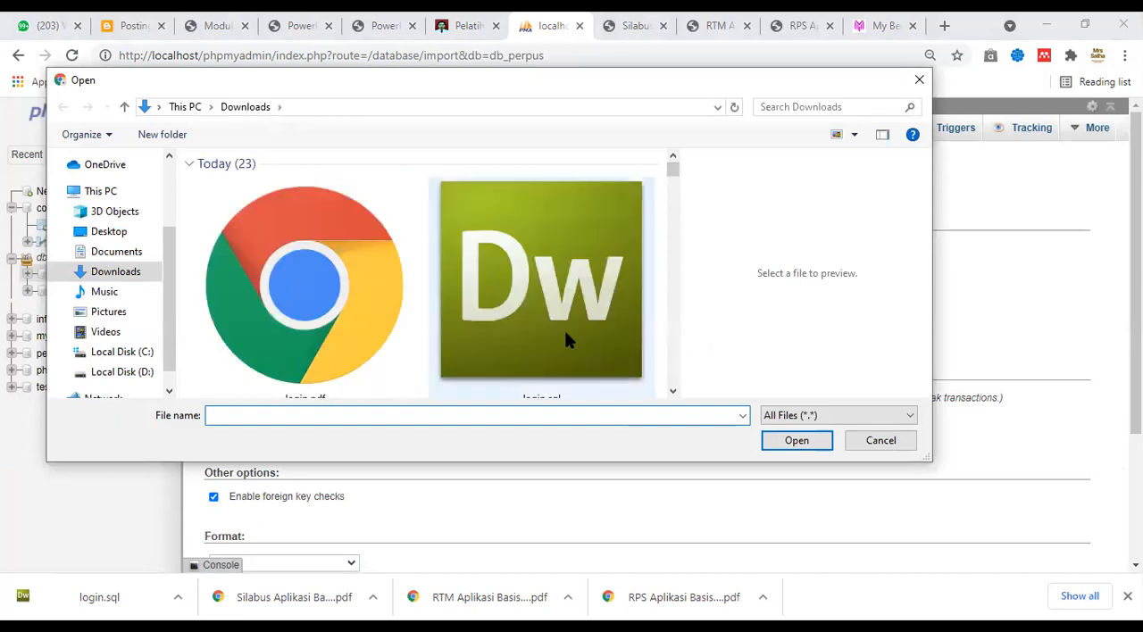
pyautogui.doubleClick(565, 333)
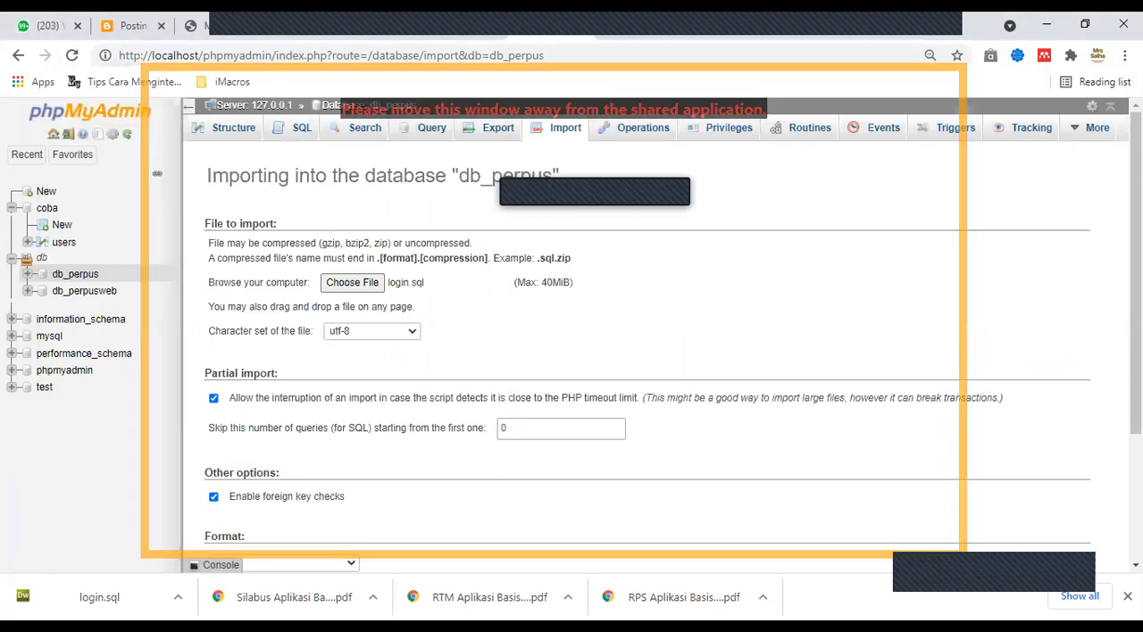
pyautogui.scroll(-3, 1067, 530)
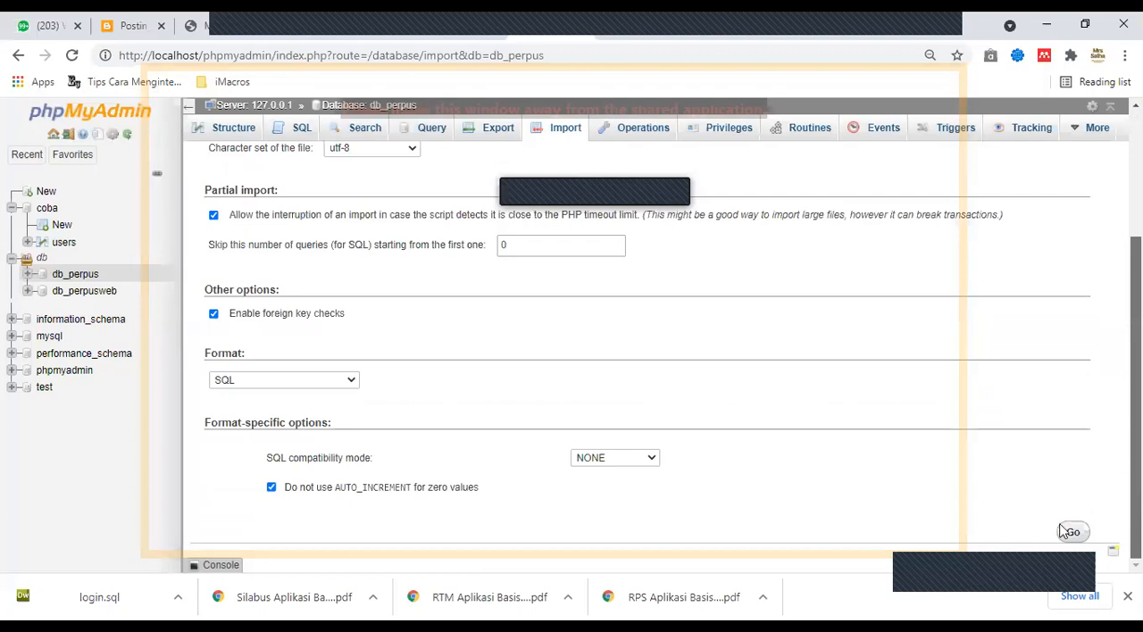
pyautogui.click(1074, 534)
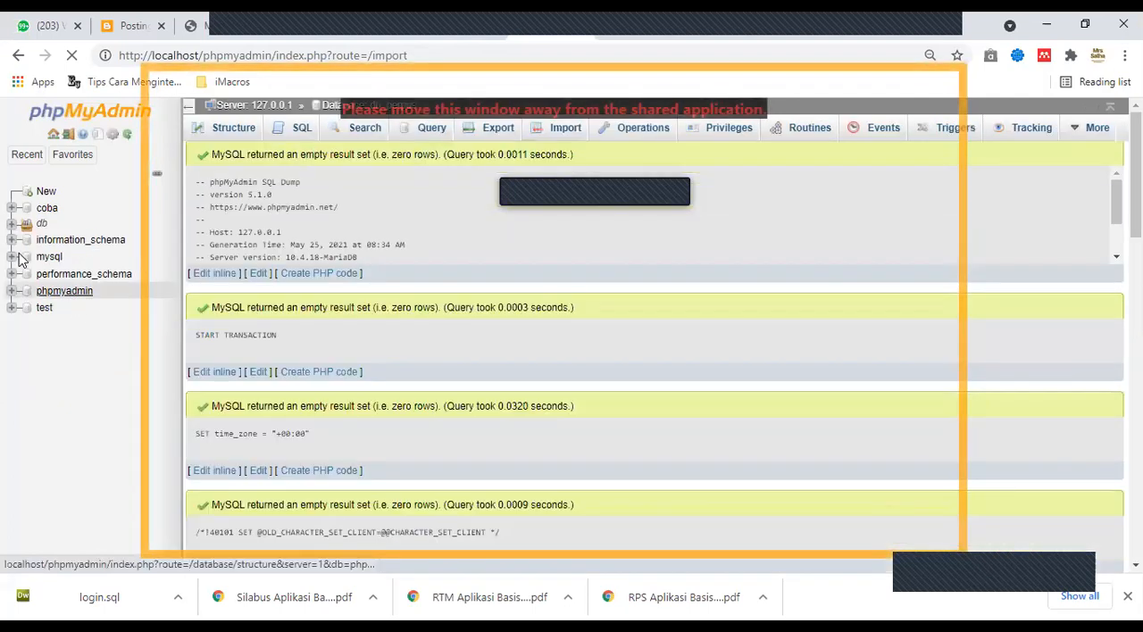
# Expand the db_perpus database and browse the rows of its imported login table.
pyautogui.click(11, 225)
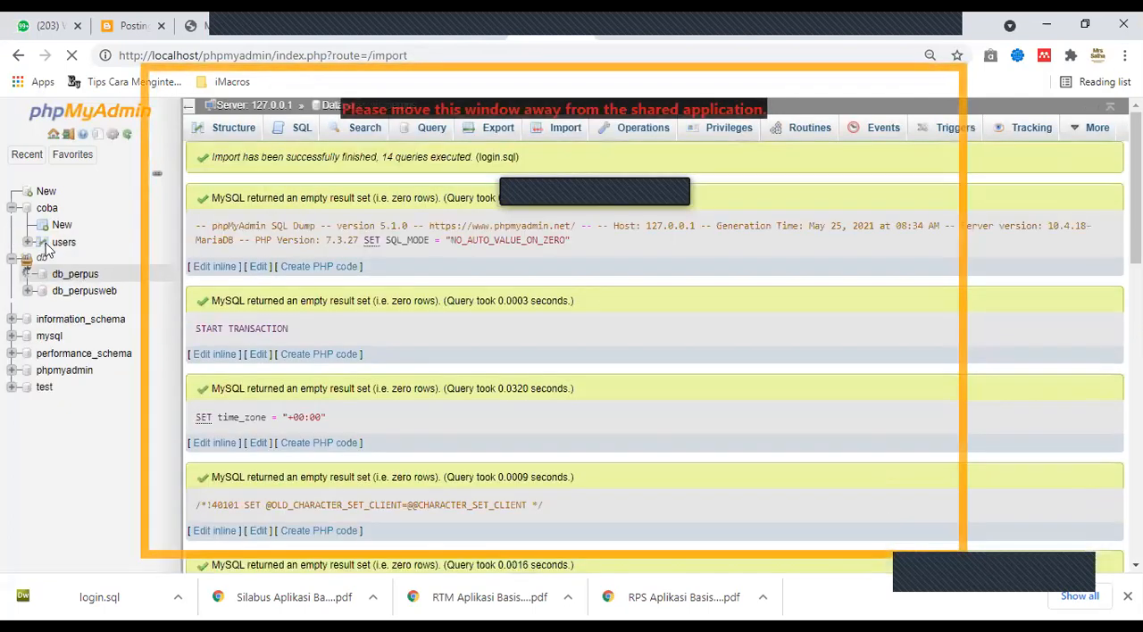
pyautogui.click(29, 274)
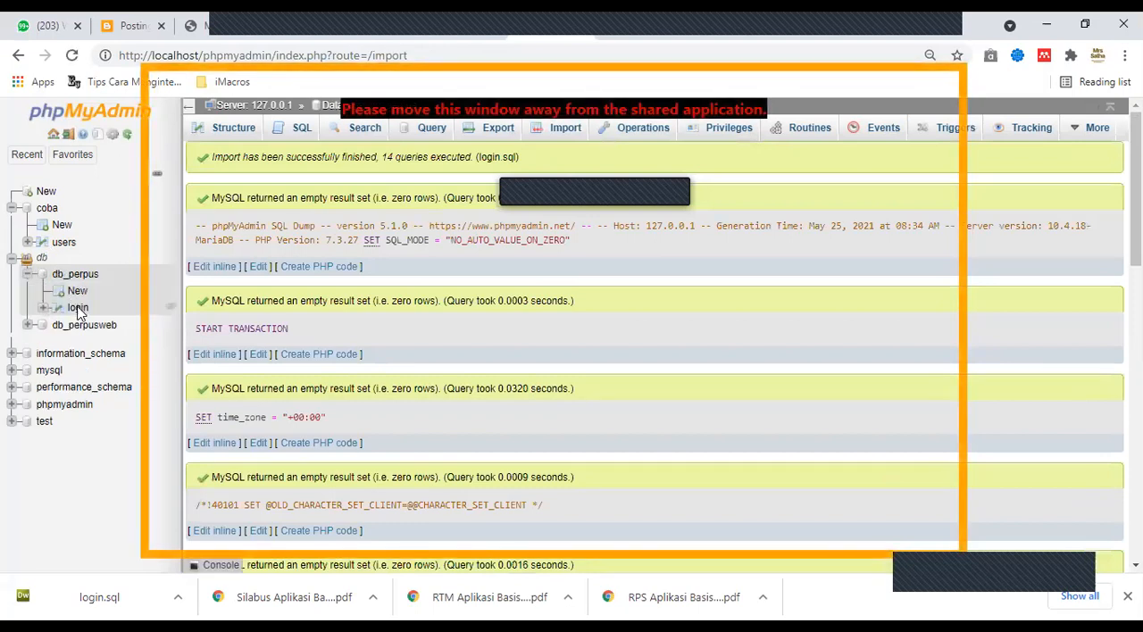
pyautogui.click(77, 310)
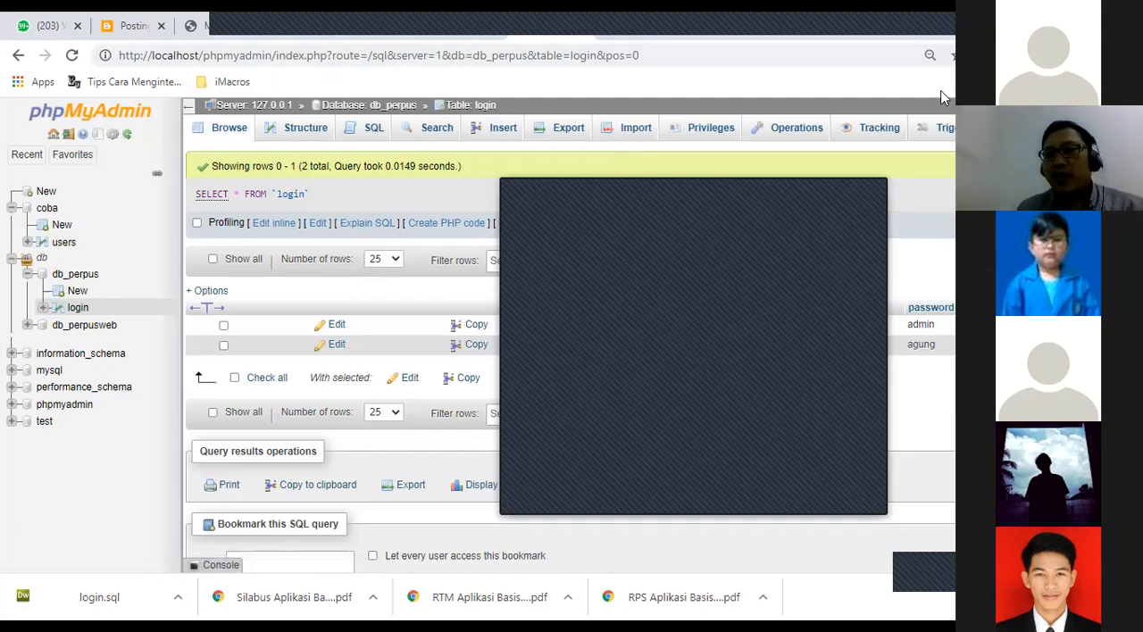
# Look past the course module and the 694-P10.pdf slides to the phpMyAdmin presentation 694-P09.pdf, moving the floating meeting window aside.
pyautogui.moveTo(839, 85)
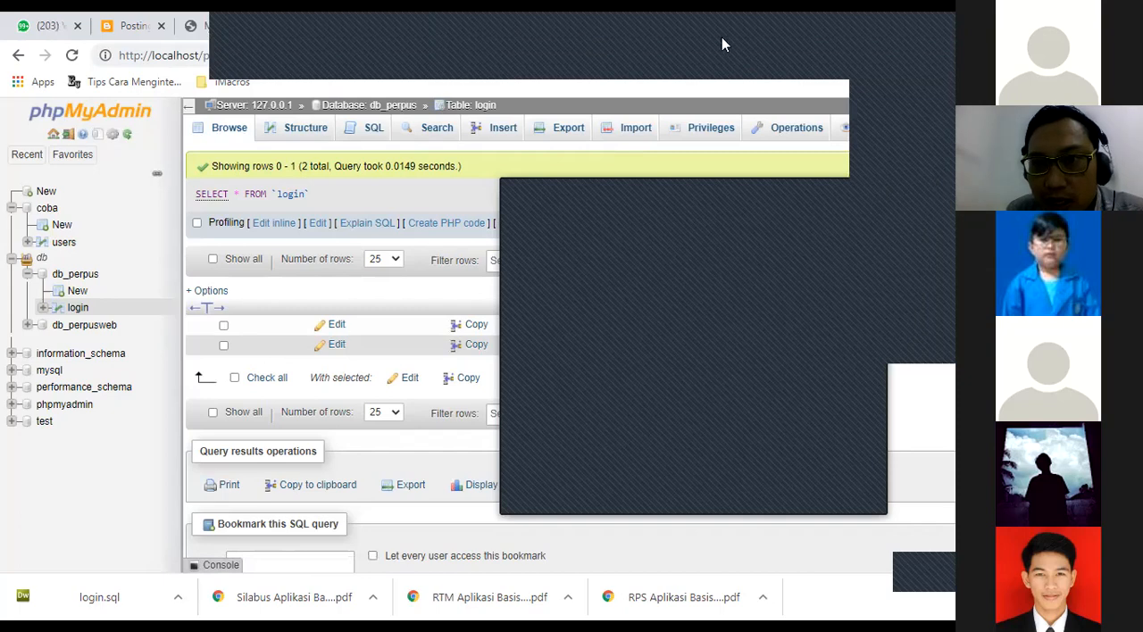
pyautogui.click(196, 25)
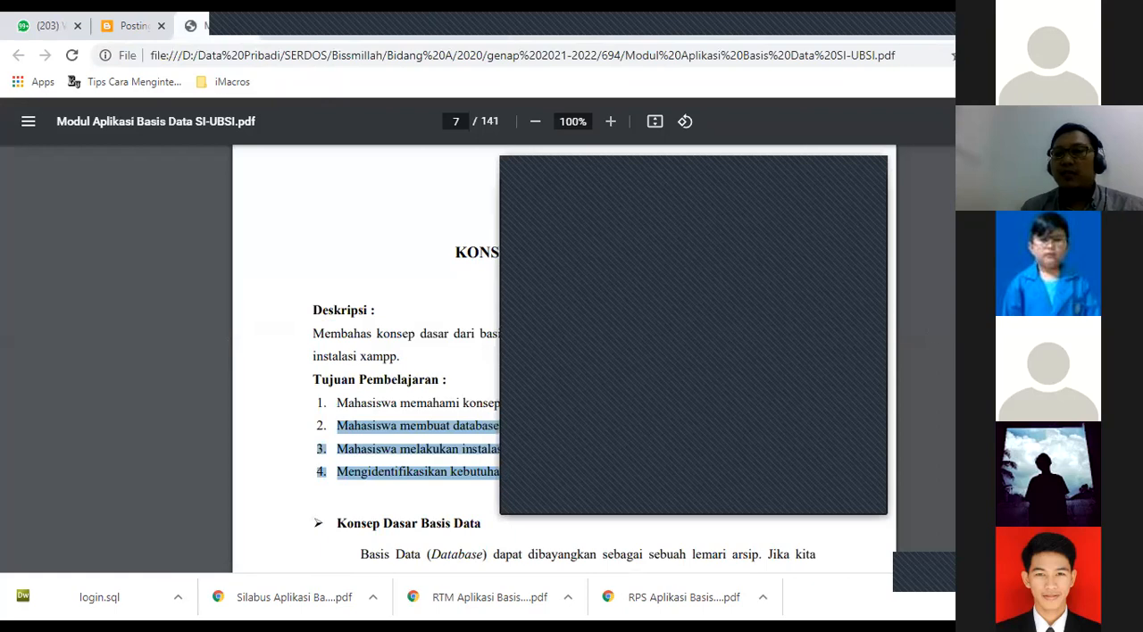
pyautogui.moveTo(693, 166); pyautogui.dragTo(924, 365)
pyautogui.moveTo(1135, 166); pyautogui.dragTo(1134, 263)
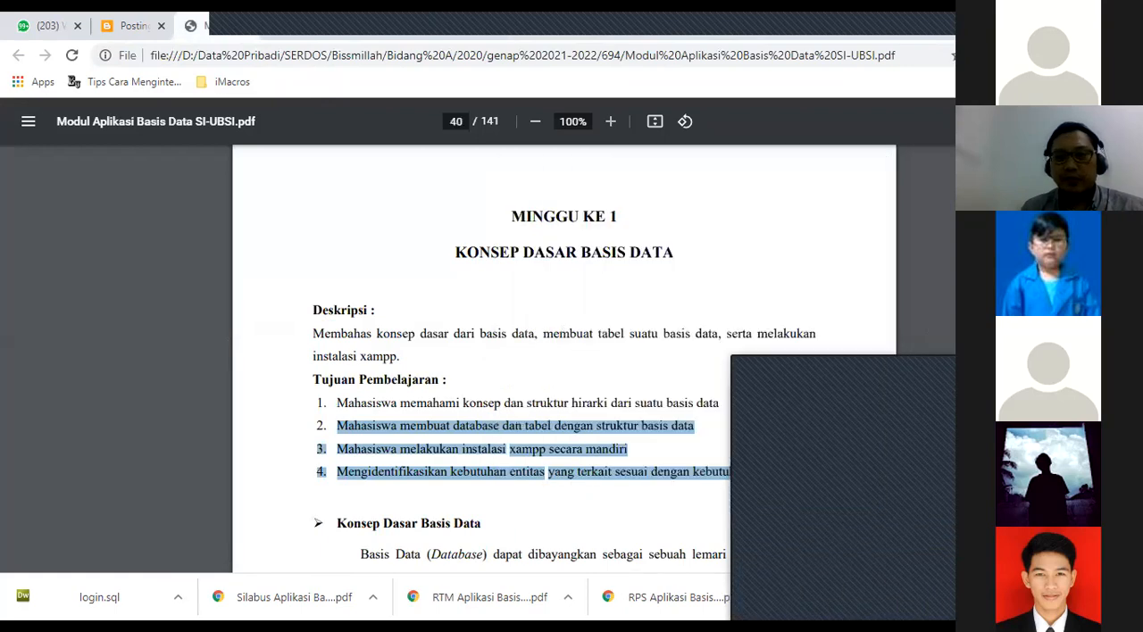
pyautogui.click(290, 36)
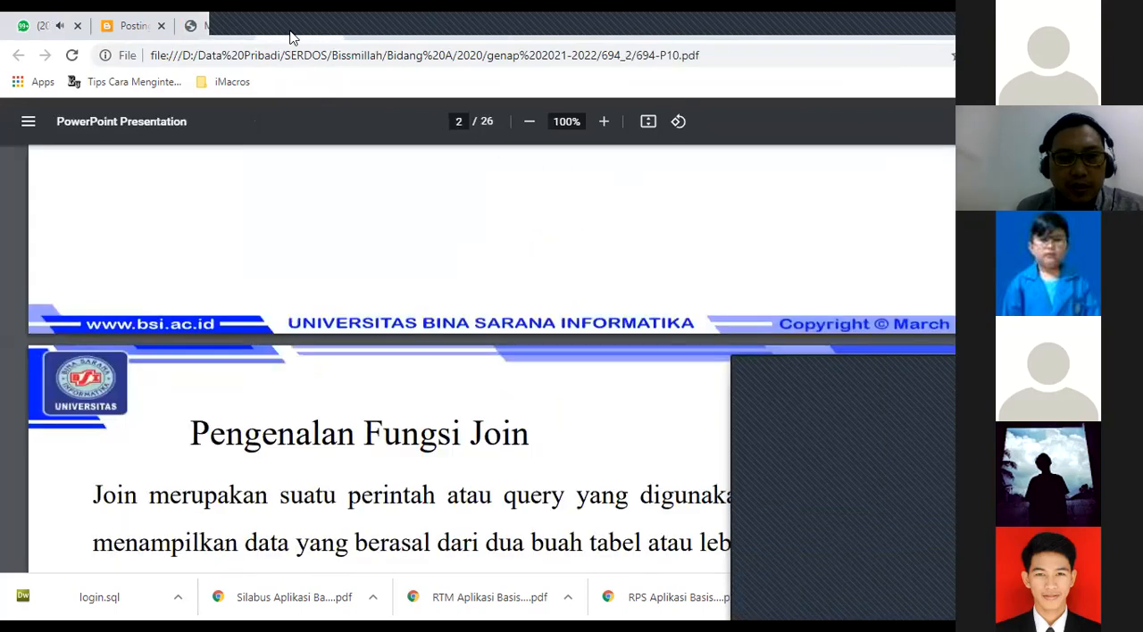
pyautogui.click(360, 39)
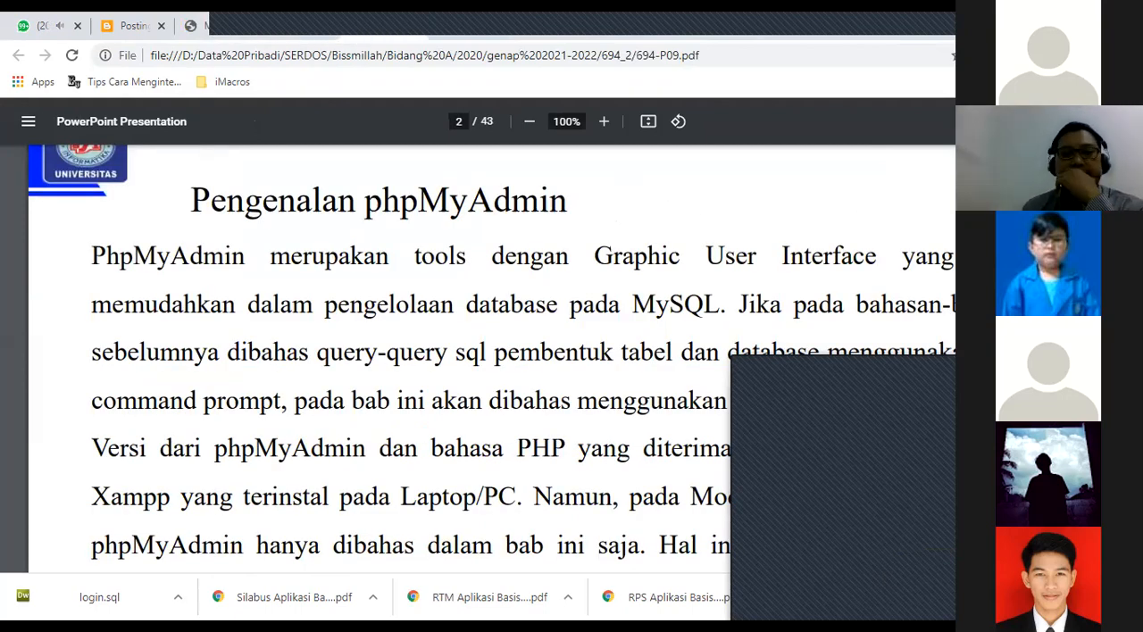
# Examine the 694-P09.pdf slides on running phpMyAdmin, creating a database and defining its tables, up to page 13.
pyautogui.scroll(-5, 491, 357)
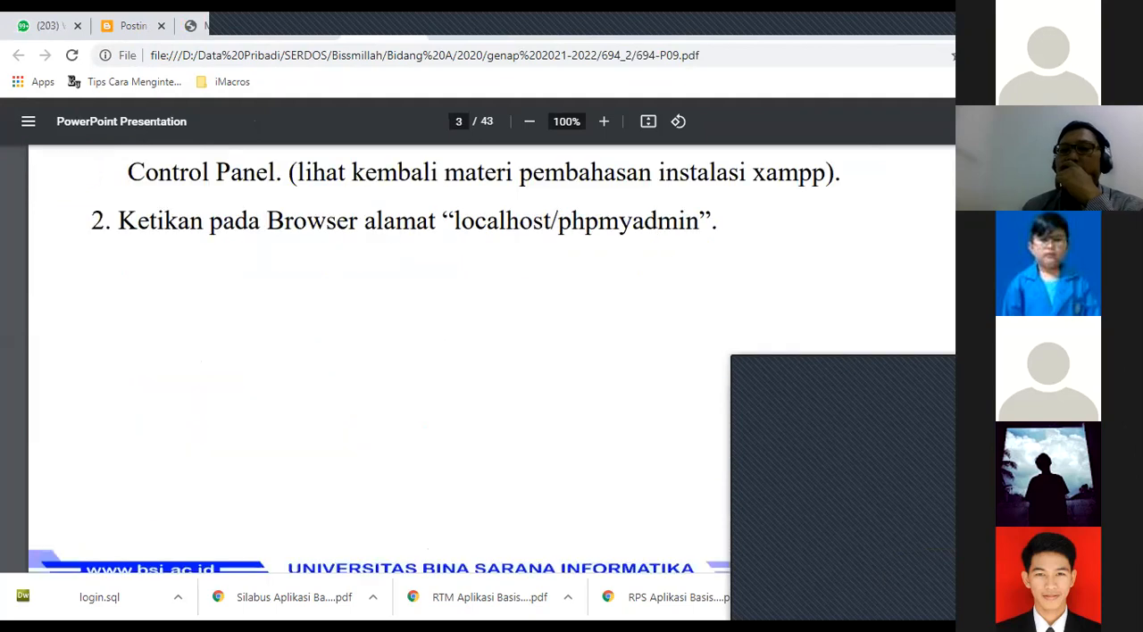
pyautogui.scroll(1, 491, 357)
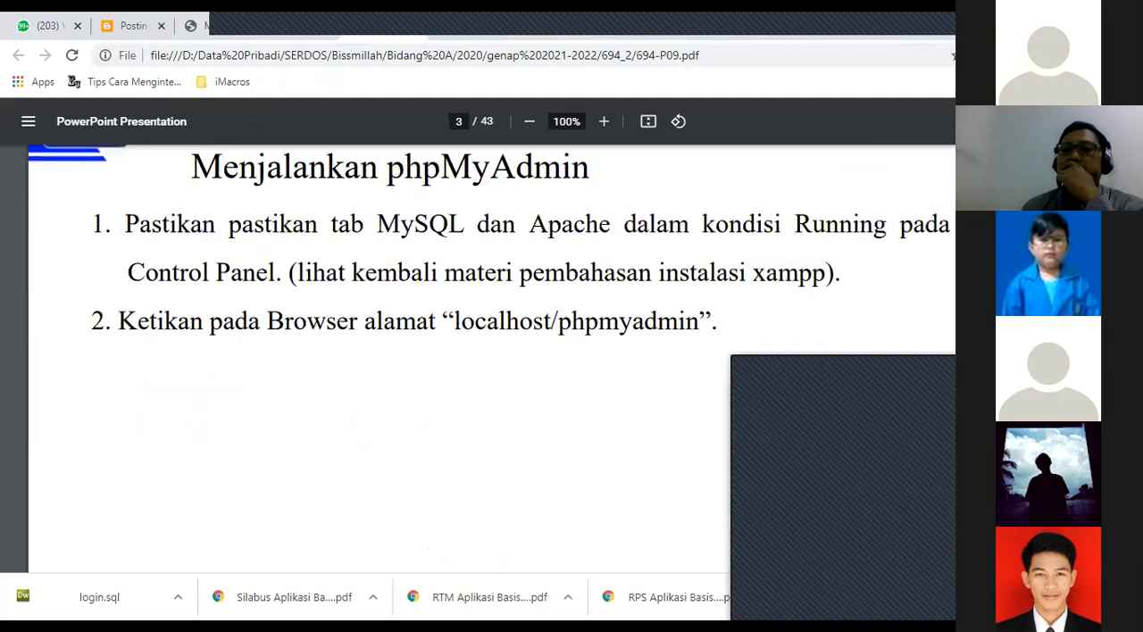
pyautogui.scroll(-4, 491, 357)
pyautogui.scroll(-4, 491, 358)
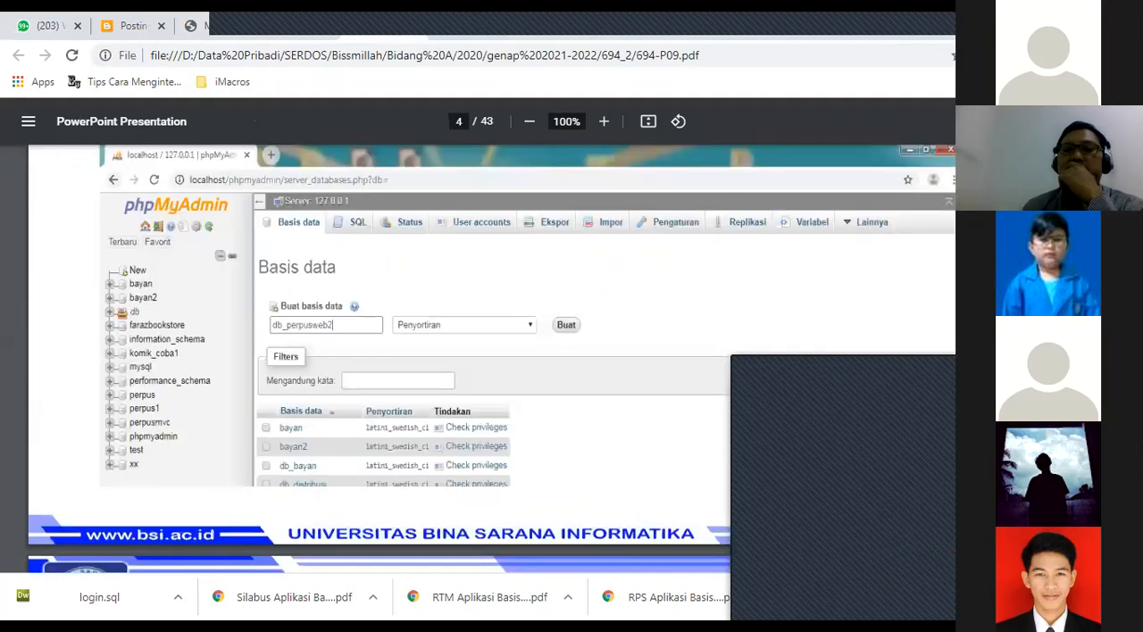
pyautogui.scroll(-3, 491, 357)
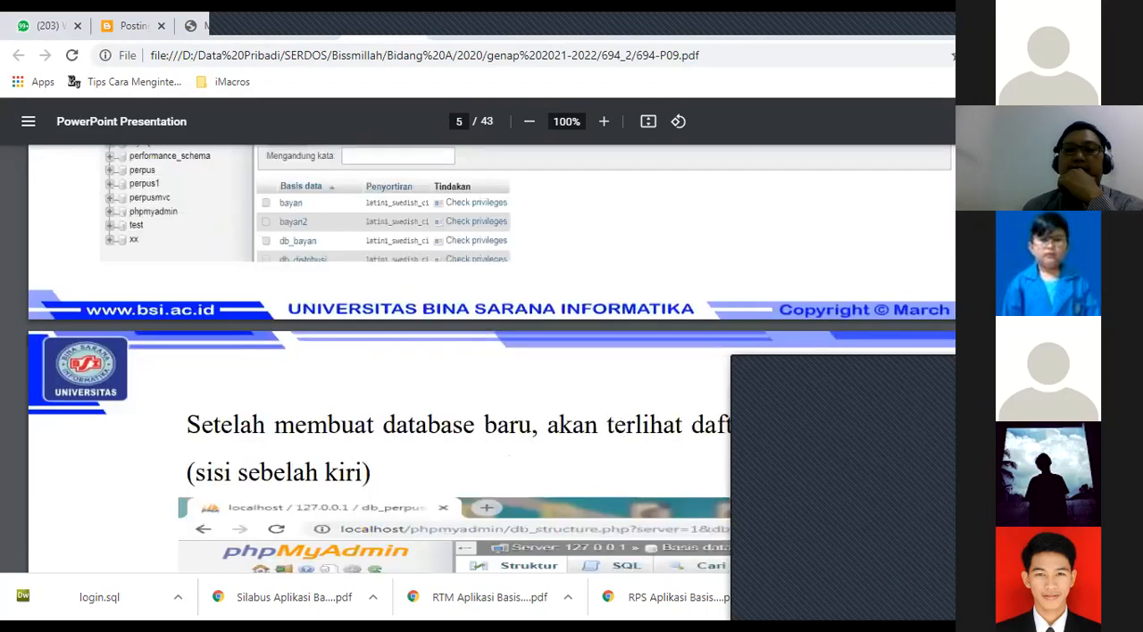
pyautogui.scroll(-6, 491, 357)
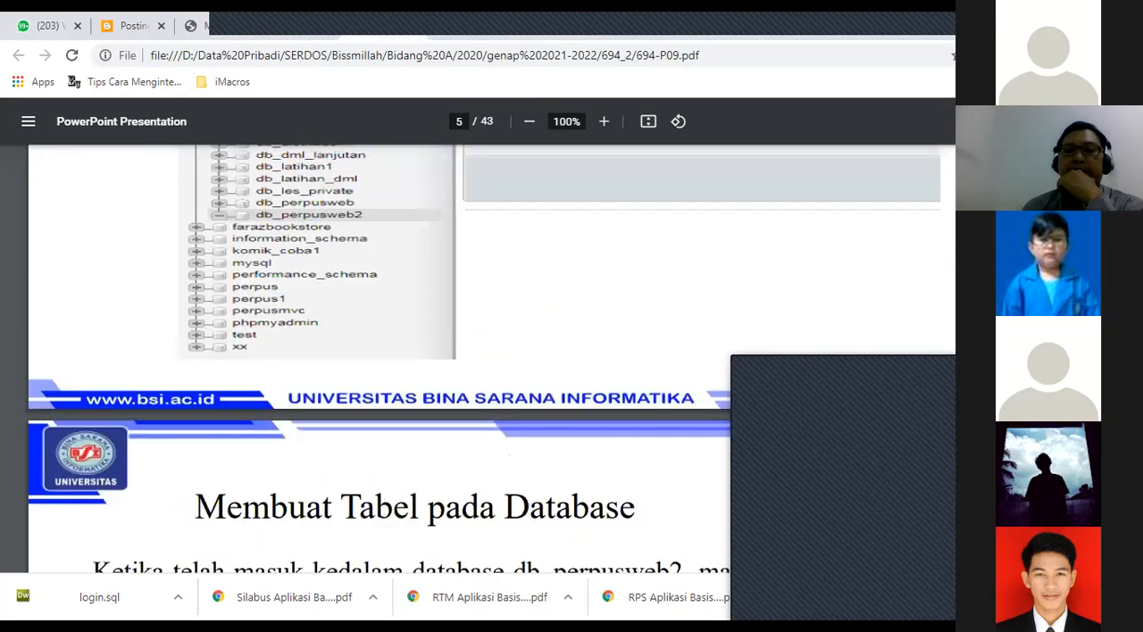
pyautogui.scroll(-5, 491, 357)
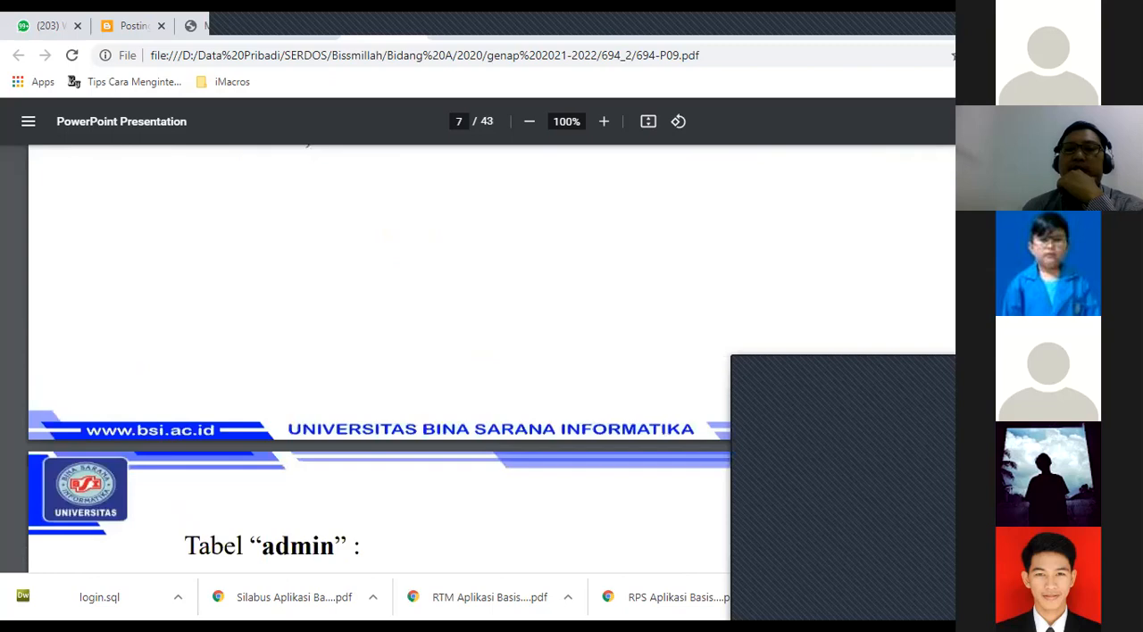
pyautogui.scroll(-5, 491, 358)
pyautogui.scroll(-6, 491, 357)
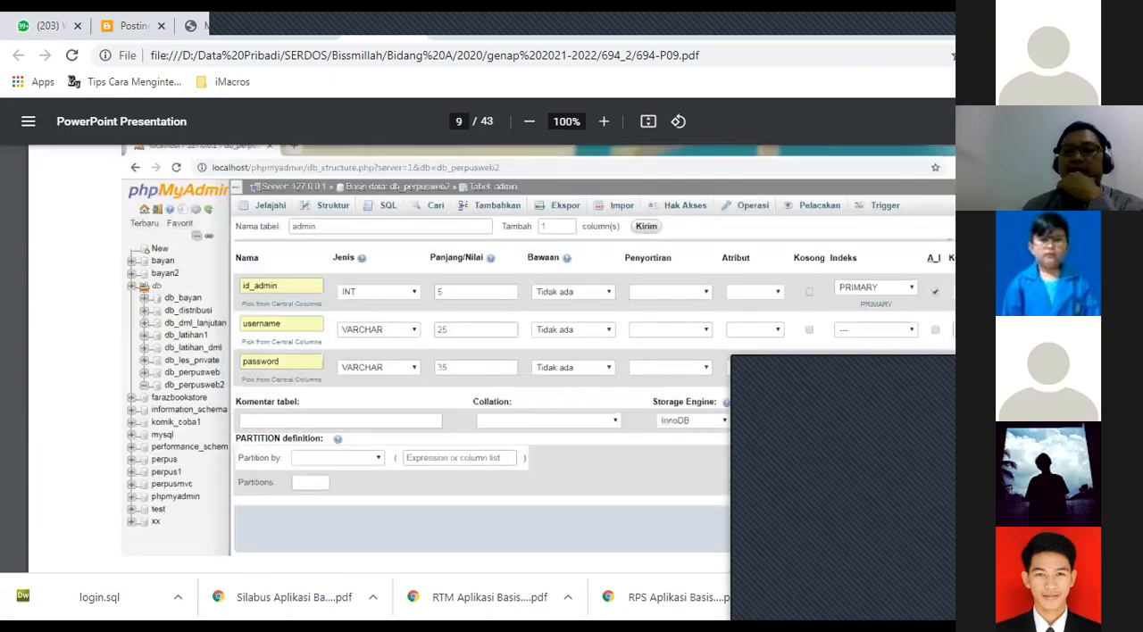
pyautogui.scroll(-5, 491, 357)
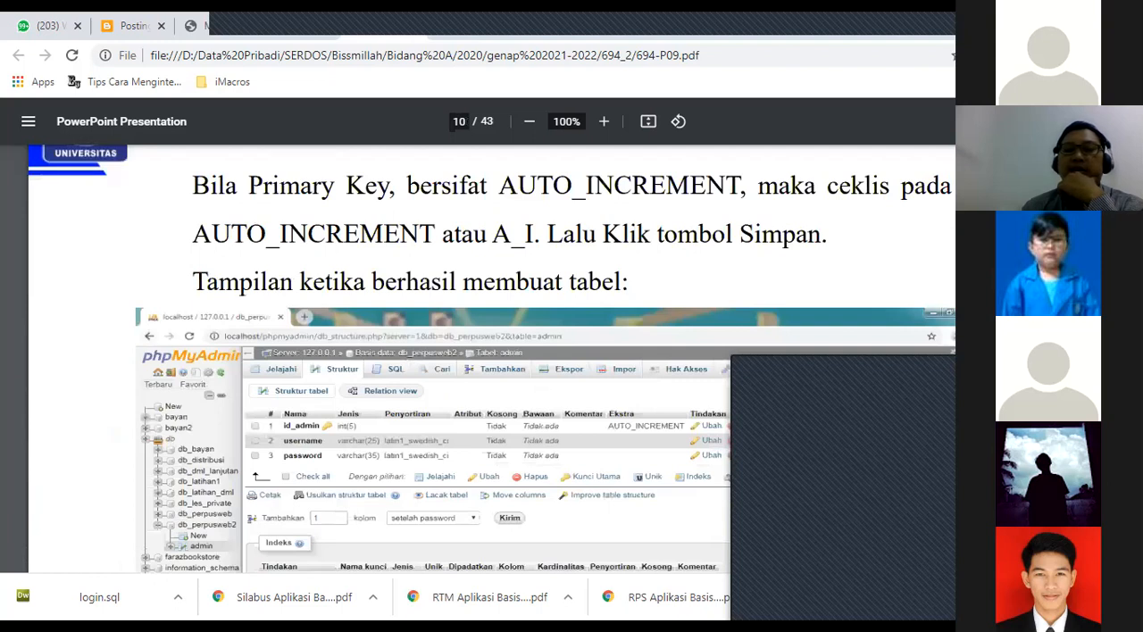
pyautogui.scroll(-15, 491, 357)
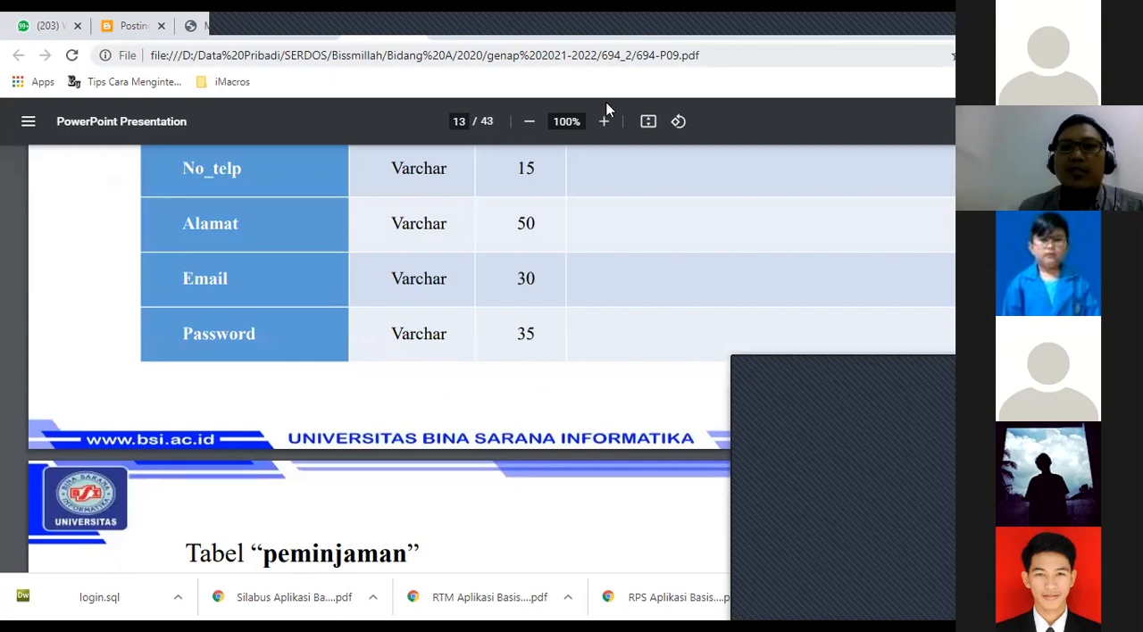
pyautogui.click(548, 25)
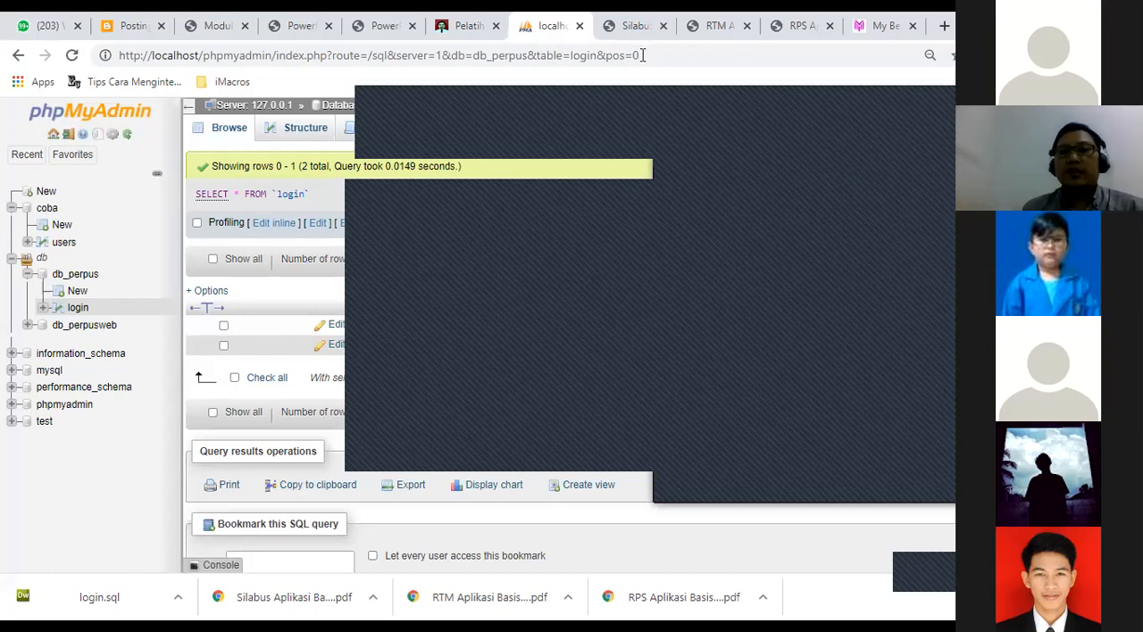
pyautogui.moveTo(643, 55); pyautogui.dragTo(537, 56)
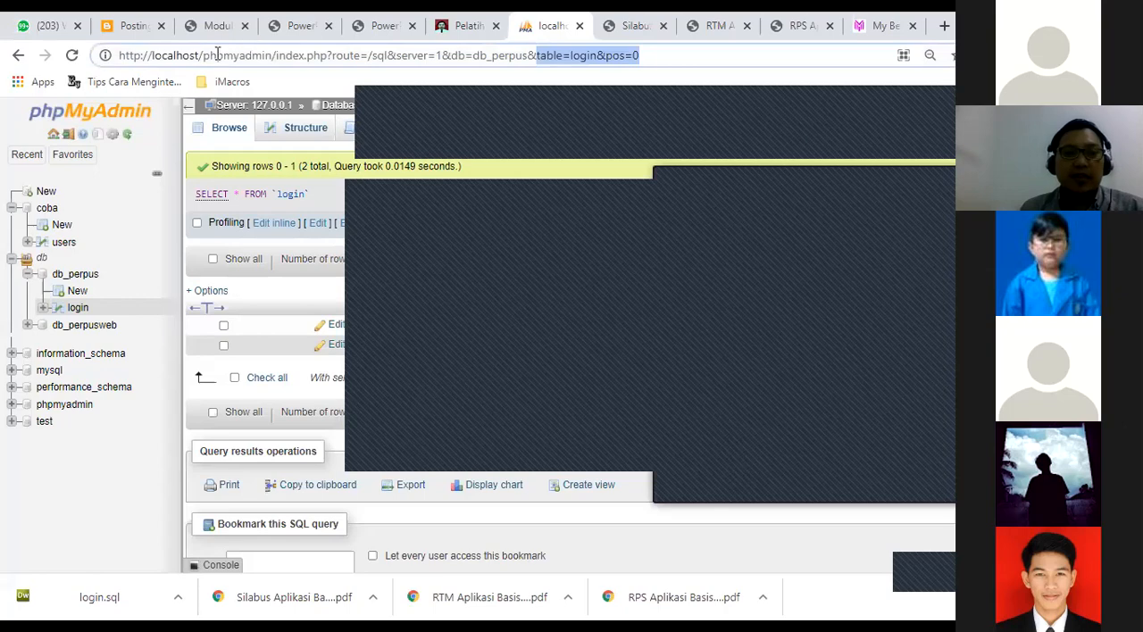
pyautogui.moveTo(205, 55); pyautogui.dragTo(204, 56)
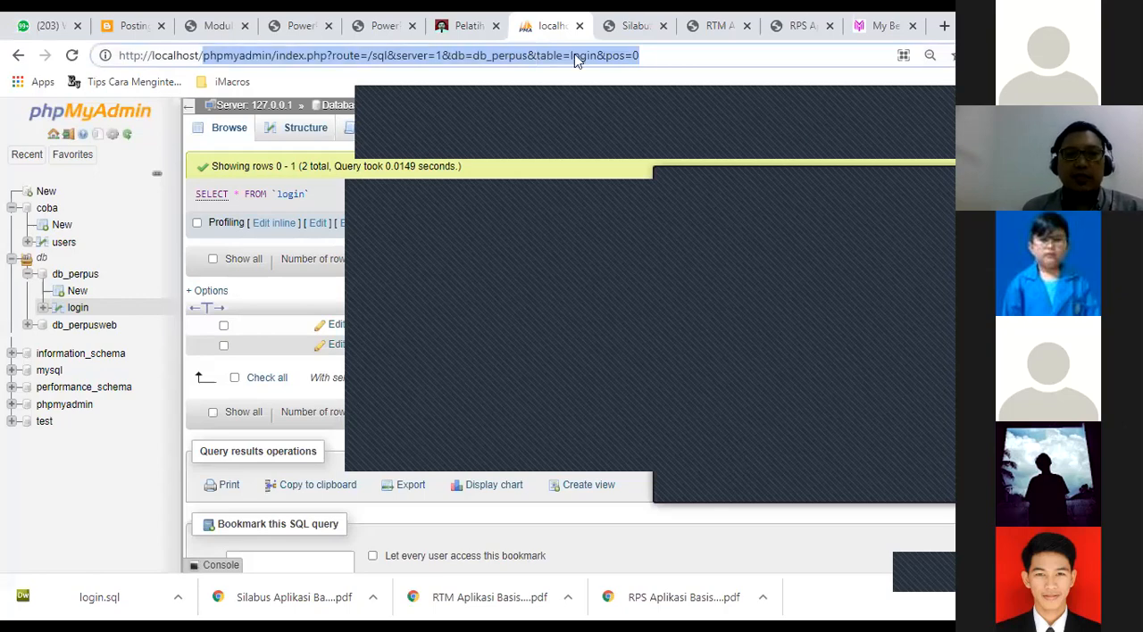
pyautogui.click(703, 56)
pyautogui.press('BackSpace')
pyautogui.press('BackSpace')
pyautogui.press('BackSpace')
pyautogui.press('BackSpace')
pyautogui.press('BackSpace')
pyautogui.press('BackSpace')
pyautogui.press('BackSpace')
pyautogui.press('BackSpace')
pyautogui.press('BackSpace')
pyautogui.press('BackSpace')
pyautogui.press('BackSpace')
pyautogui.press('BackSpace')
pyautogui.press('BackSpace')
pyautogui.press('BackSpace')
pyautogui.press('BackSpace')
pyautogui.press('BackSpace')
pyautogui.press('BackSpace')
pyautogui.press('BackSpace')
pyautogui.press('BackSpace')
pyautogui.press('BackSpace')
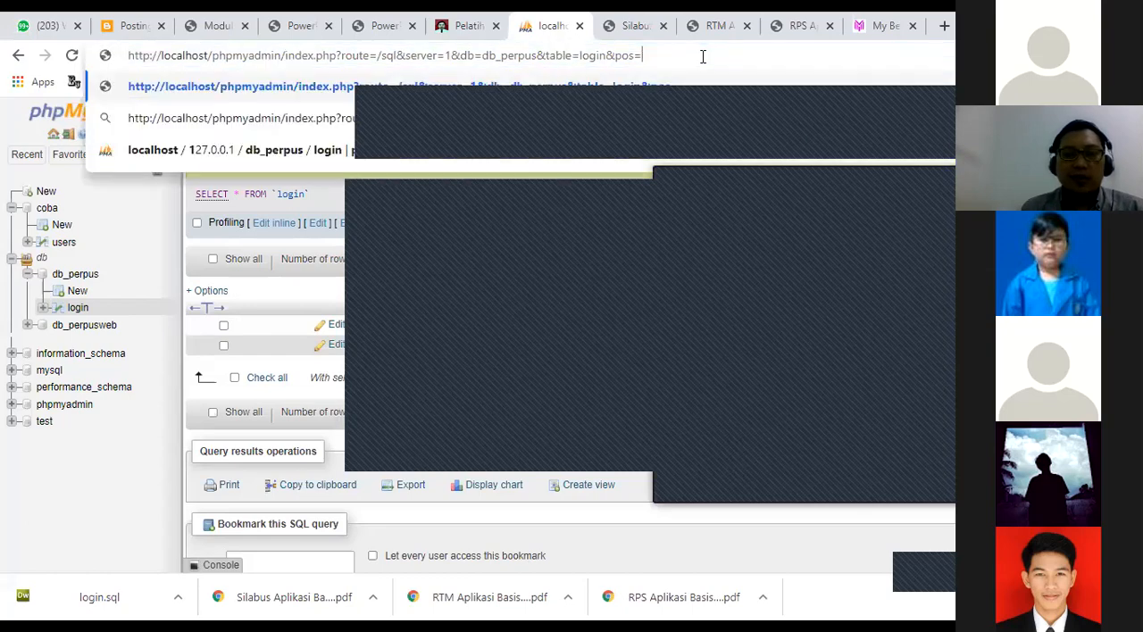
pyautogui.press('BackSpace')
pyautogui.press('BackSpace')
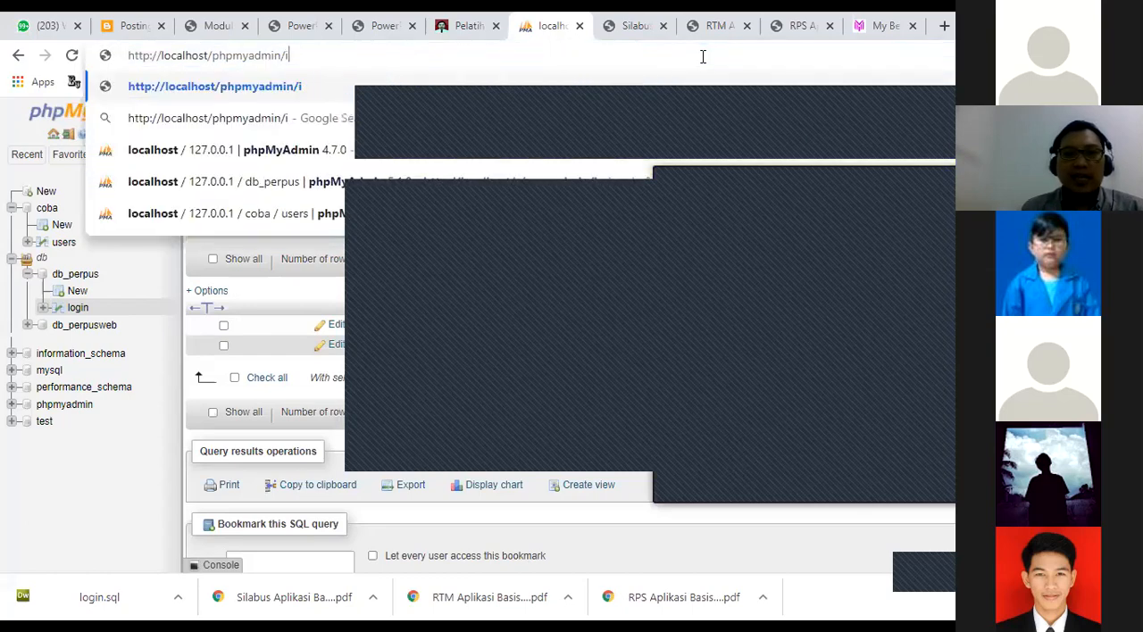
pyautogui.press('Return')
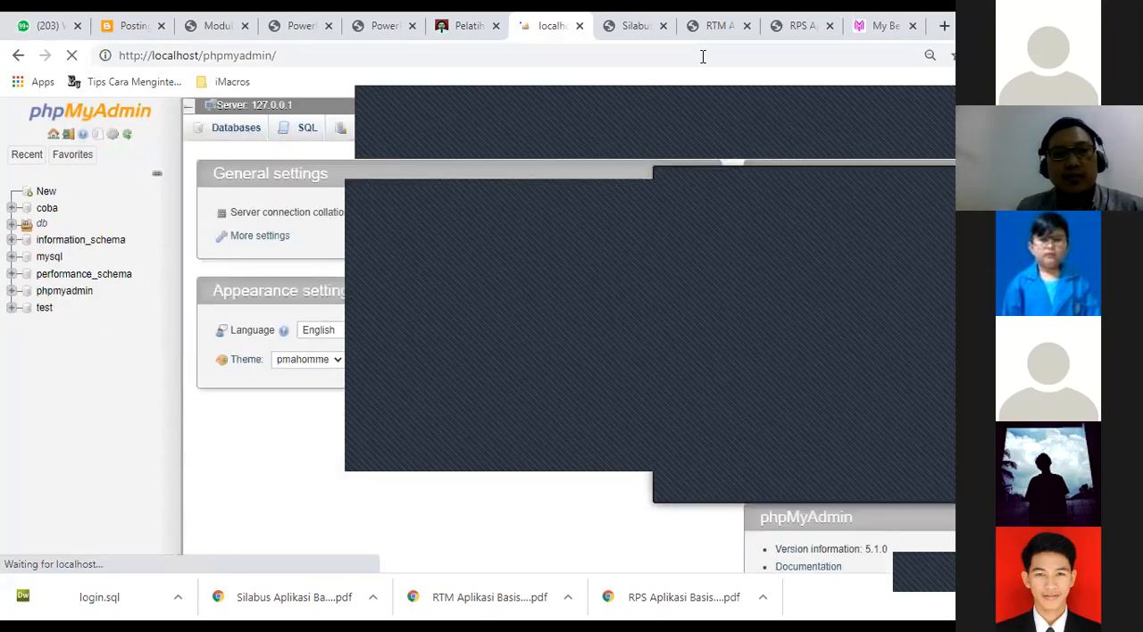
pyautogui.moveTo(276, 56); pyautogui.dragTo(204, 57)
pyautogui.press('BackSpace')
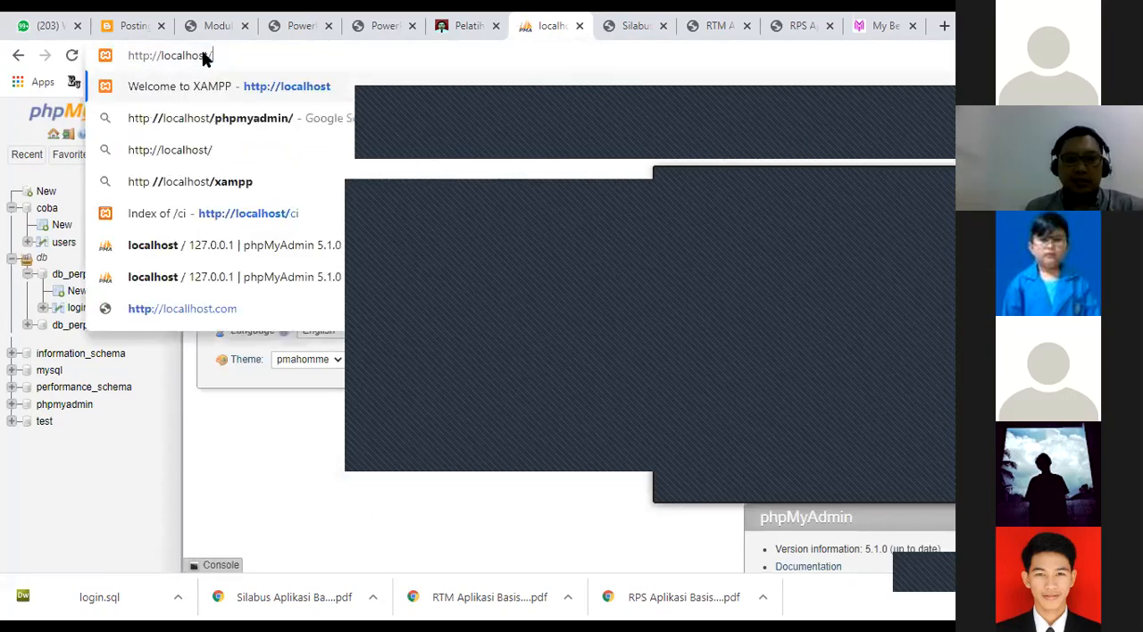
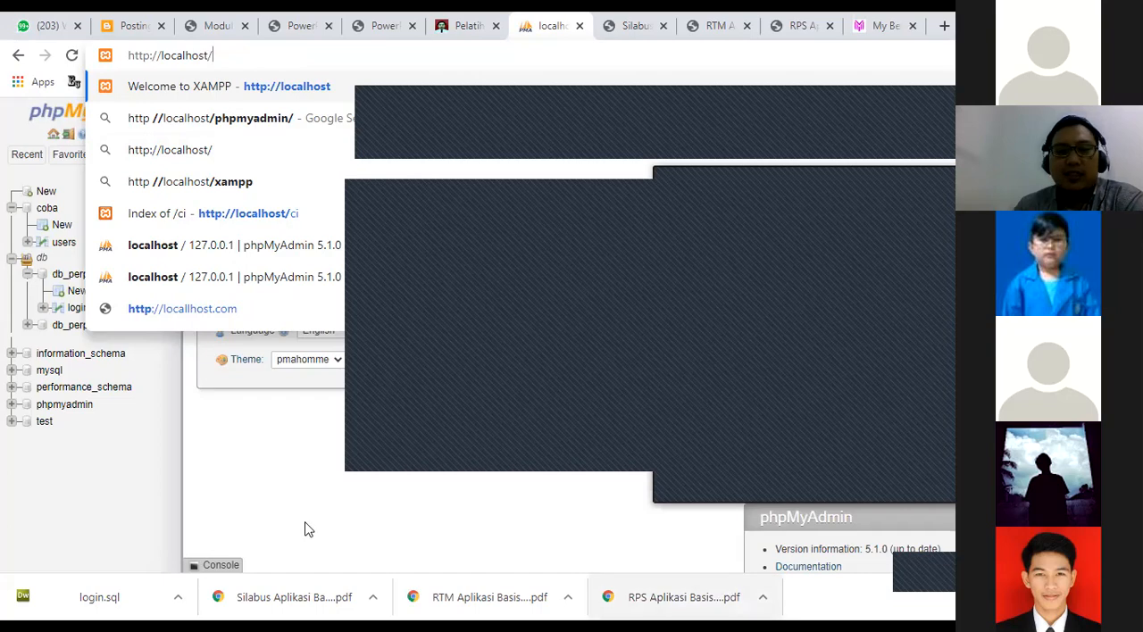
pyautogui.click(277, 491)
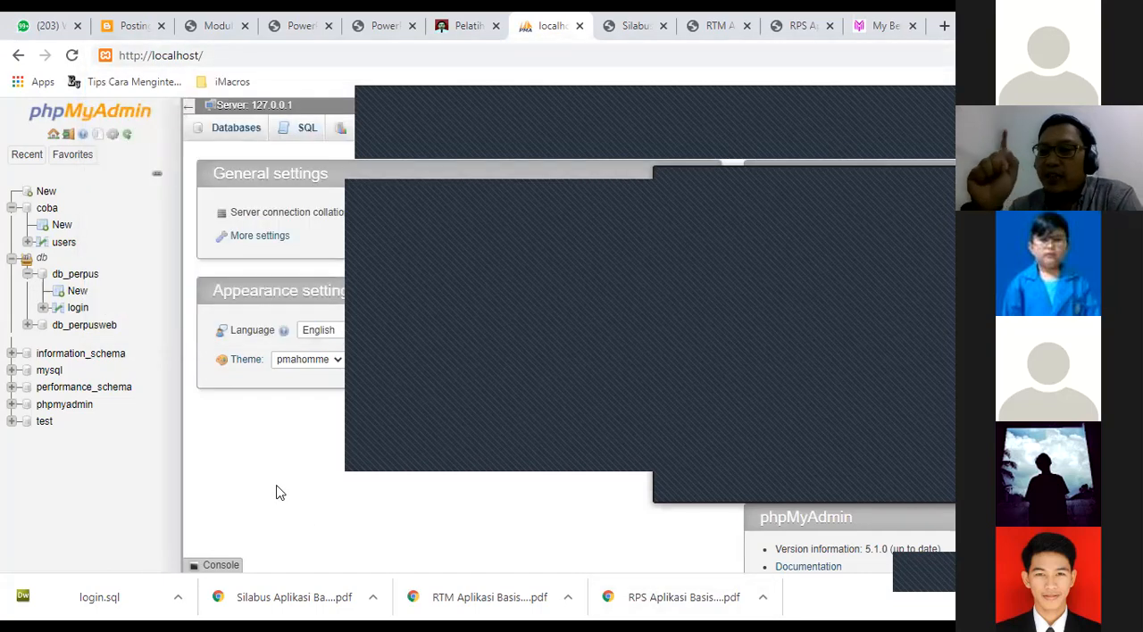